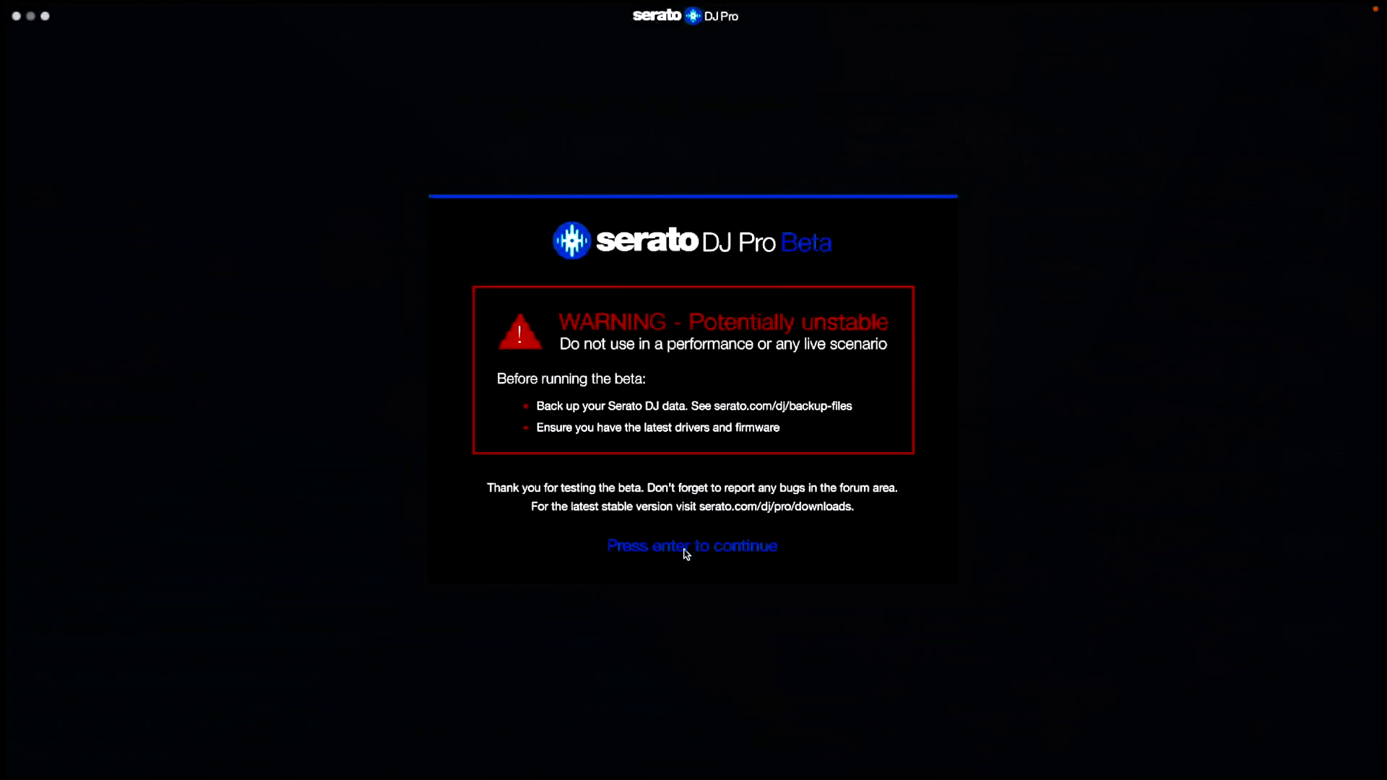
# Step: Continue past the beta warning and show the Prepare panel above the song library
pyautogui.press('Return')
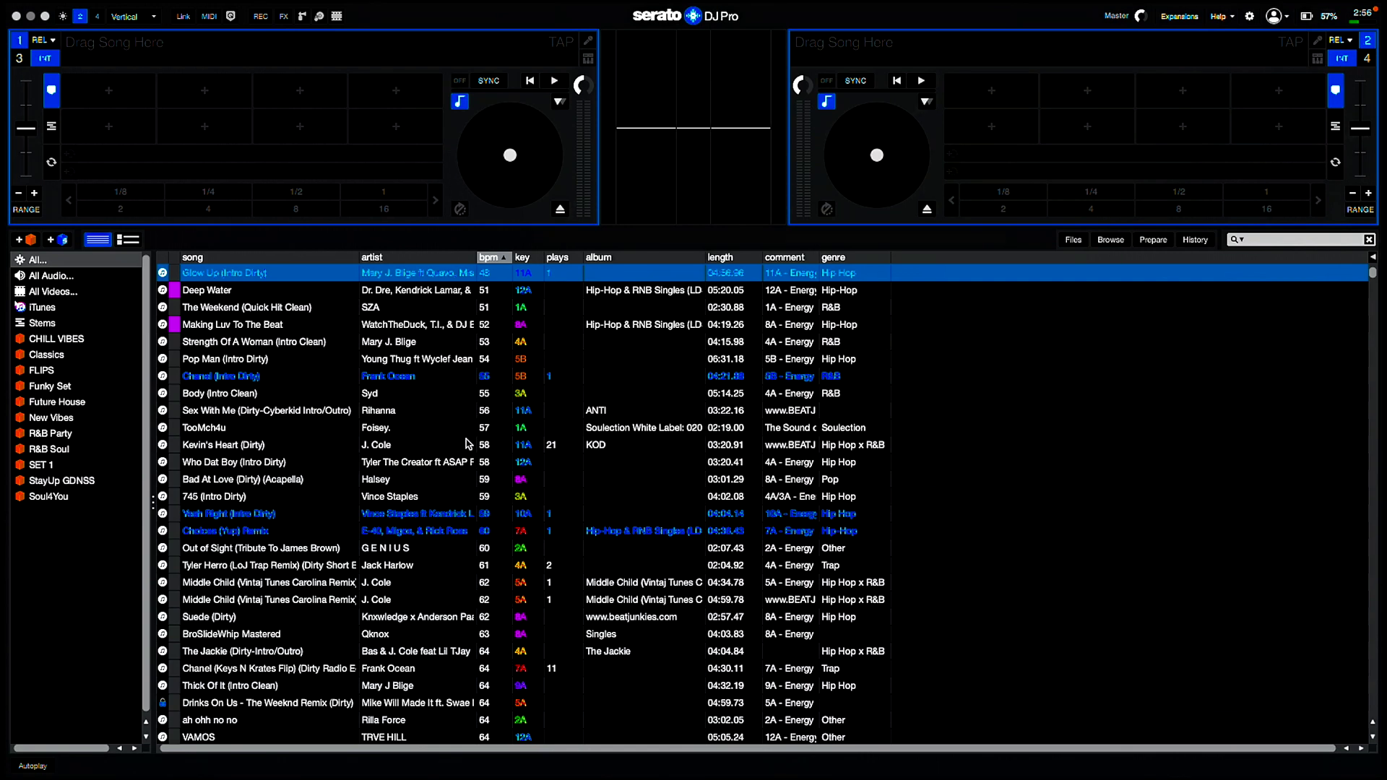
pyautogui.scroll(-20, 466, 442)
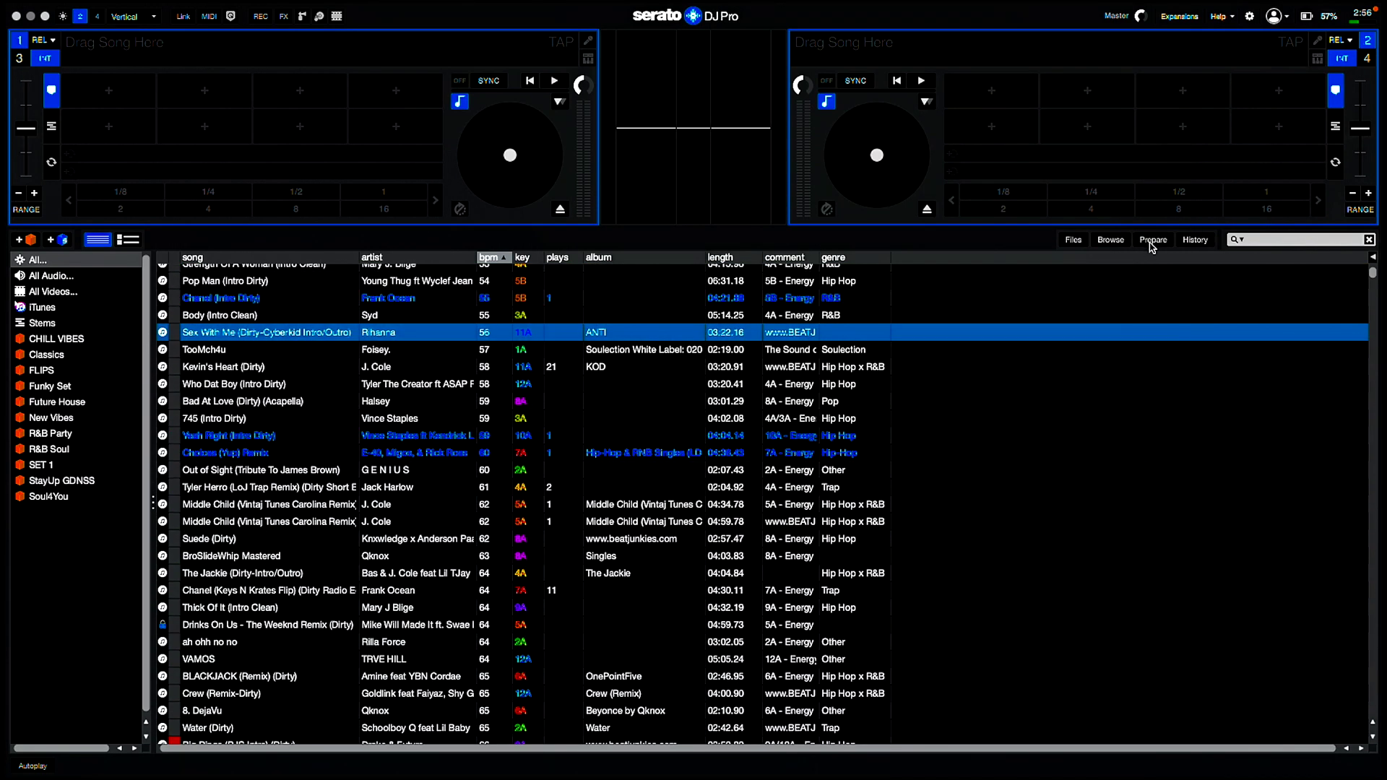
pyautogui.click(1153, 241)
pyautogui.scroll(-10, 506, 549)
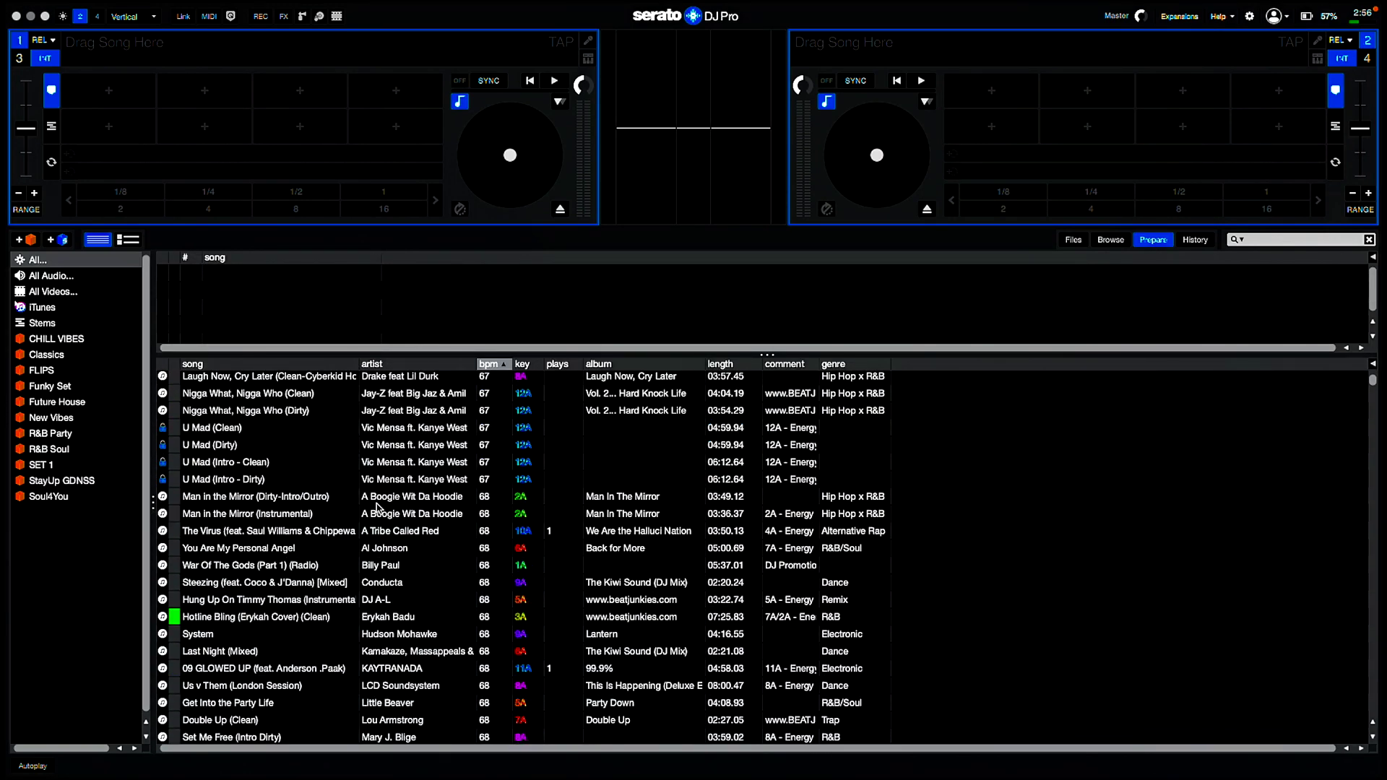
pyautogui.click(1117, 241)
pyautogui.click(1154, 241)
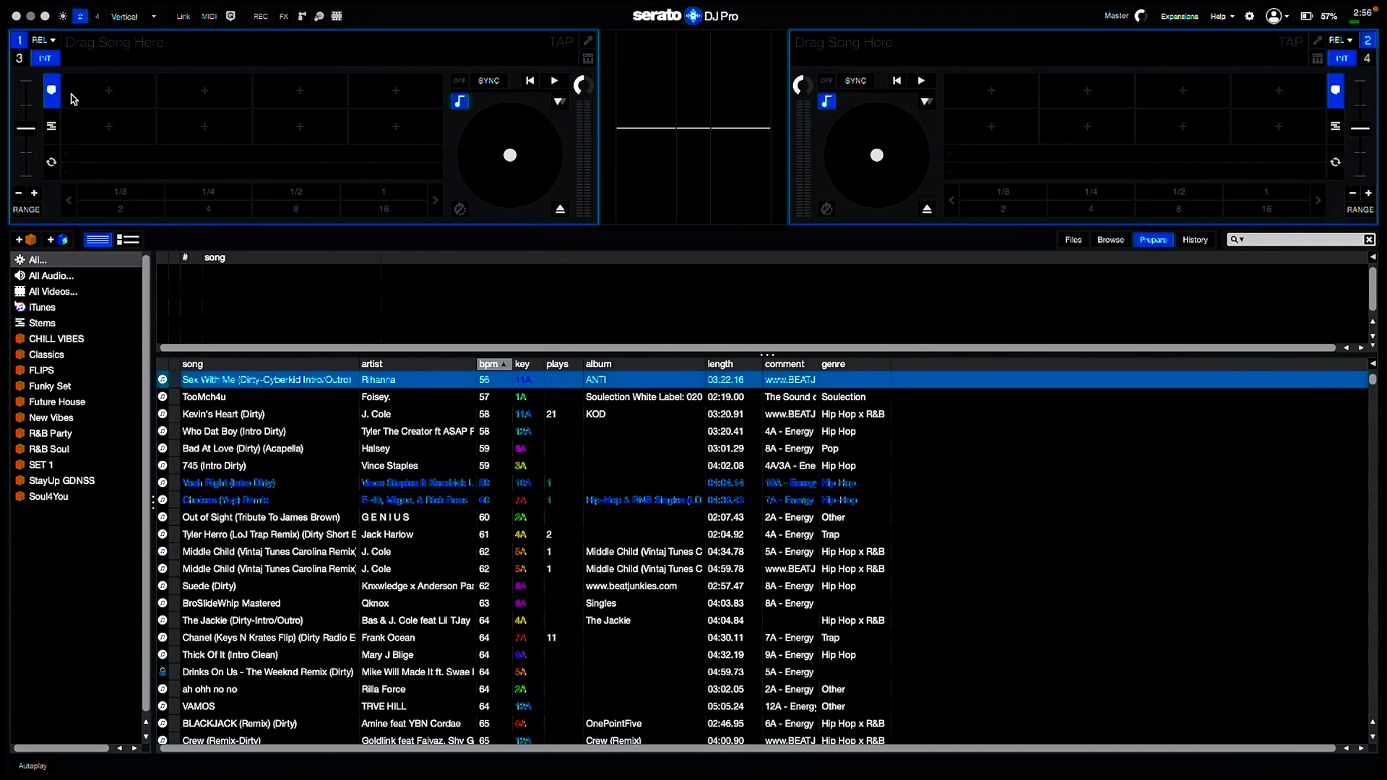
# Step: Show the stem pads on deck 1 and load "On the Radio - CRL CRRLL" from the library onto it
pyautogui.click(51, 127)
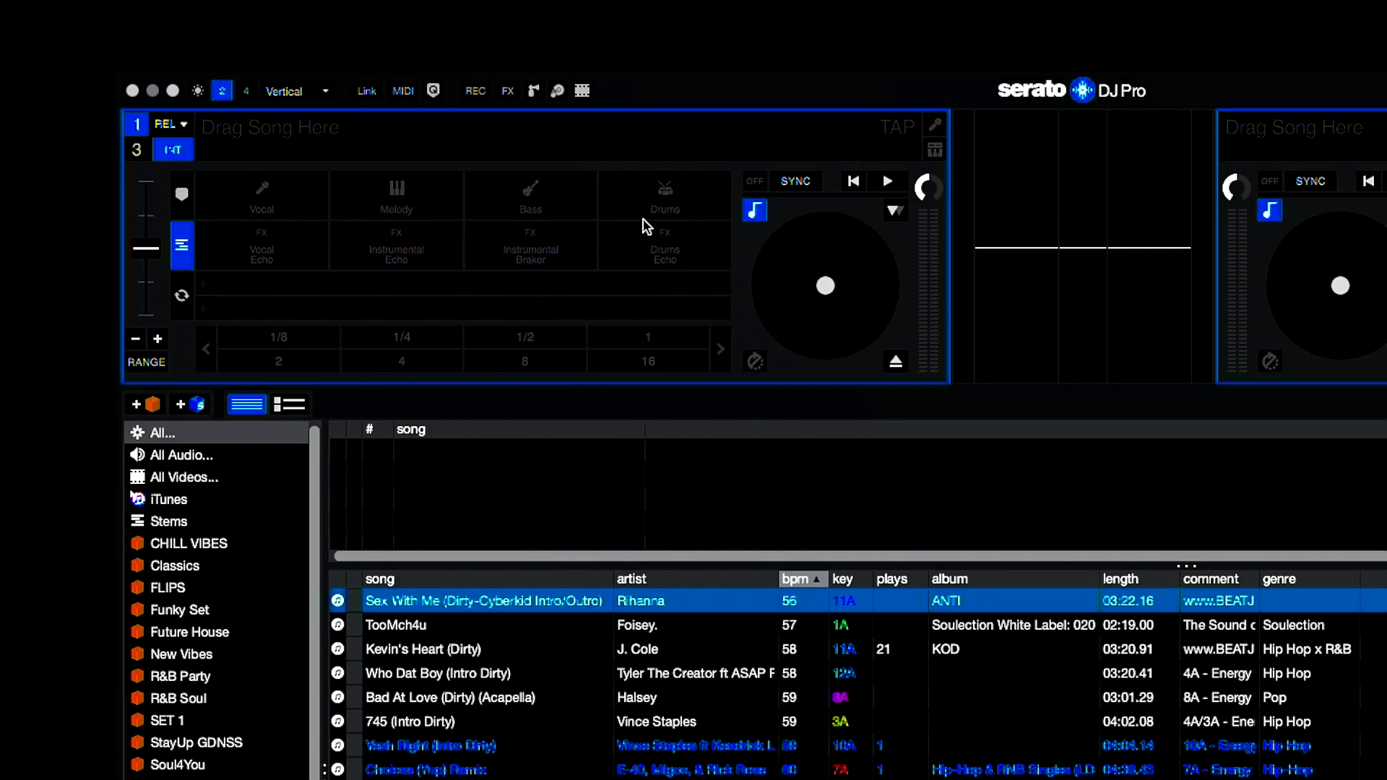
pyautogui.scroll(-10, 578, 686)
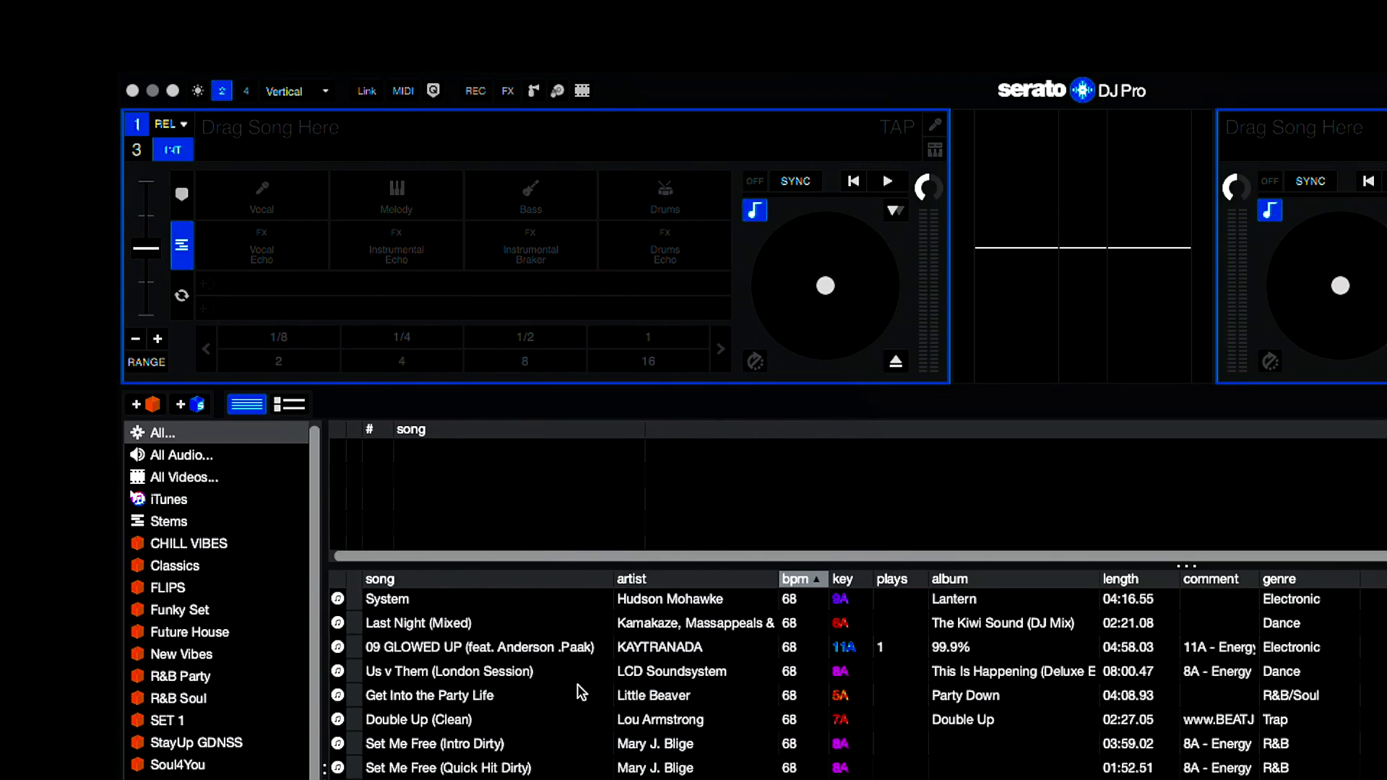
pyautogui.scroll(-2, 609, 712)
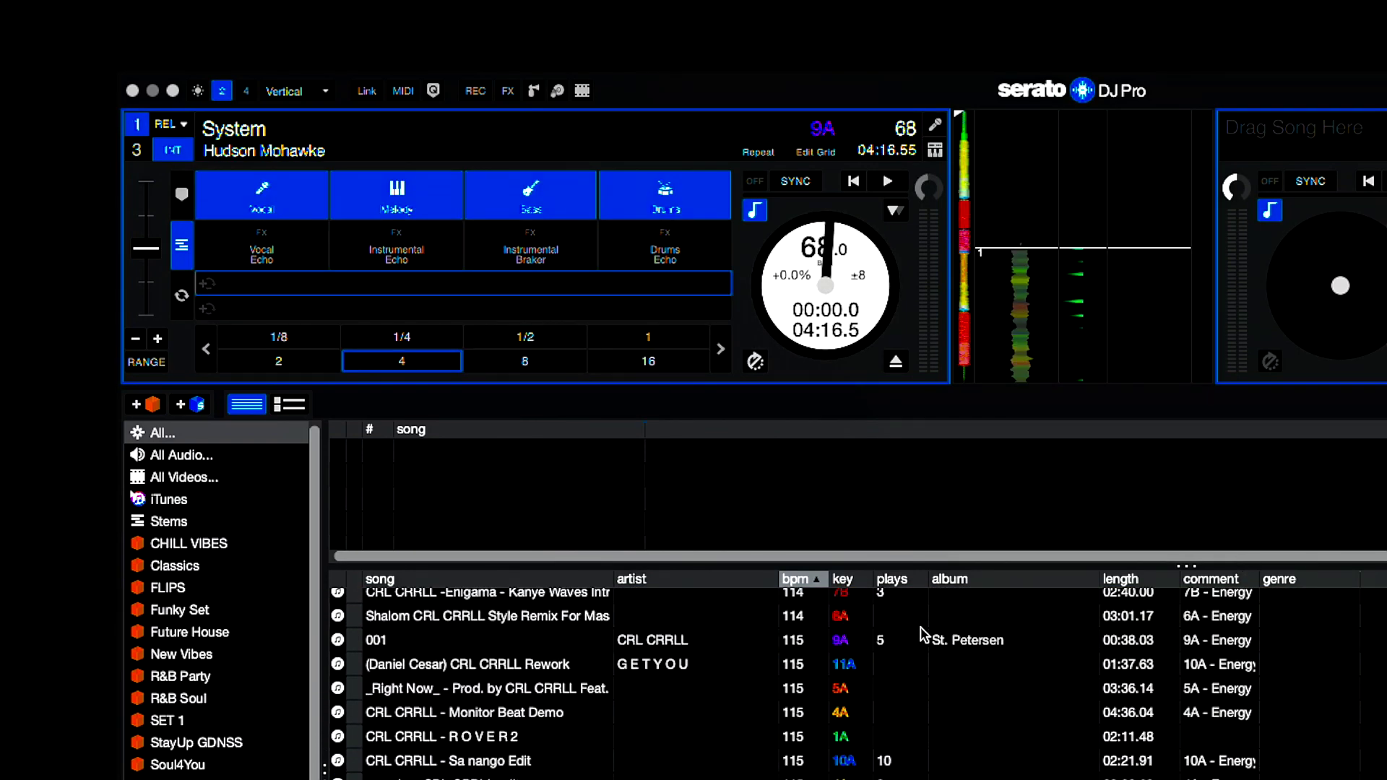
pyautogui.scroll(-1, 773, 718)
pyautogui.scroll(4, 773, 718)
pyautogui.scroll(2, 726, 693)
pyautogui.scroll(8, 727, 695)
pyautogui.scroll(2, 727, 694)
pyautogui.scroll(-15, 726, 694)
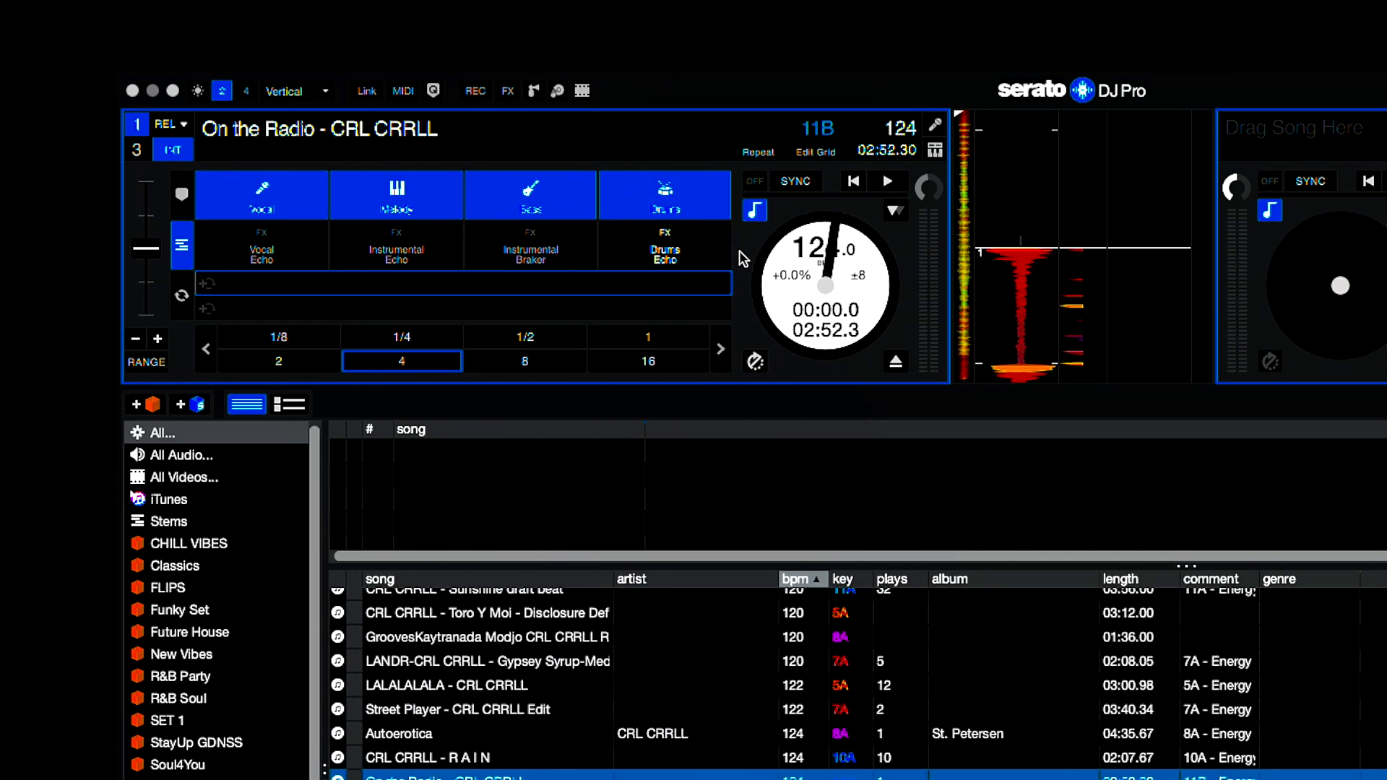
# Step: Set the first hot cue at 00:00 on deck 1's track and return the pads to stems
pyautogui.click(181, 194)
pyautogui.click(269, 213)
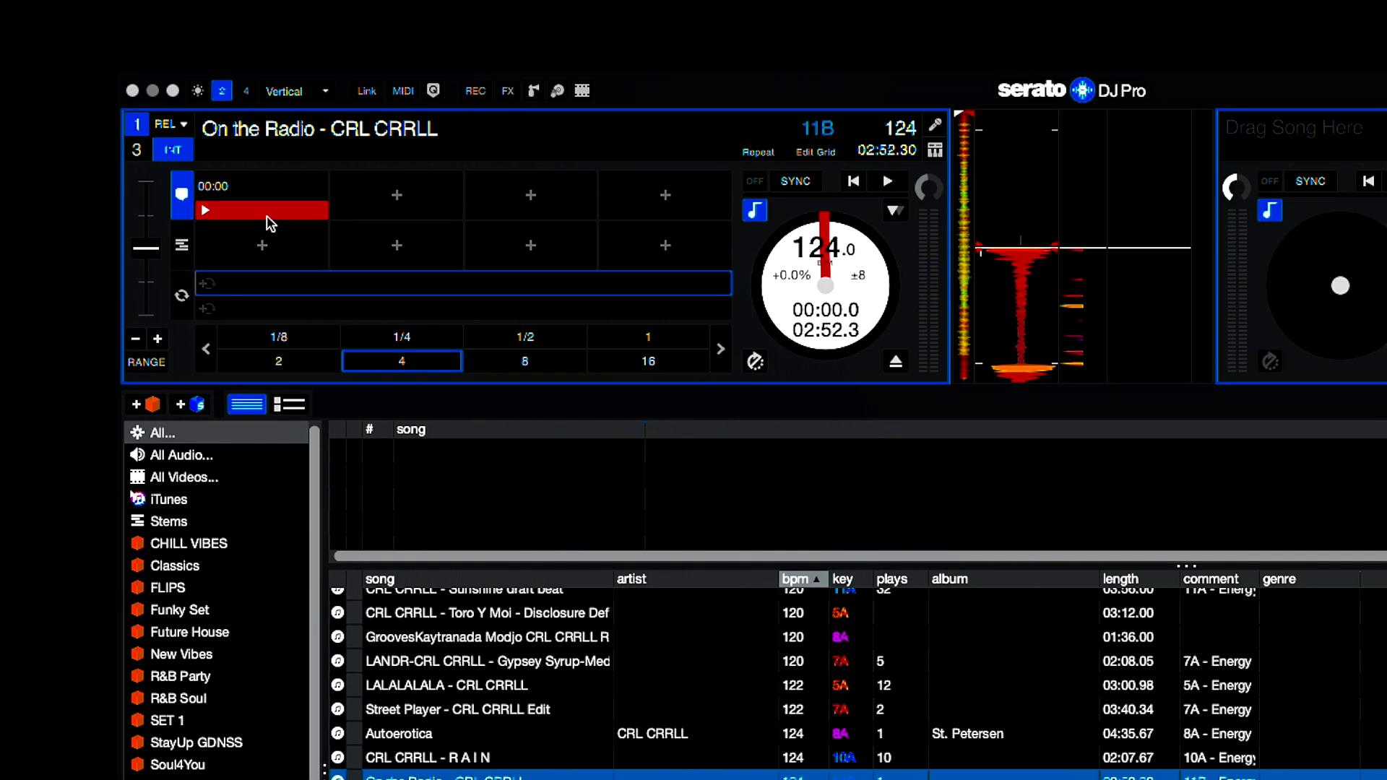
pyautogui.click(182, 249)
pyautogui.click(182, 249)
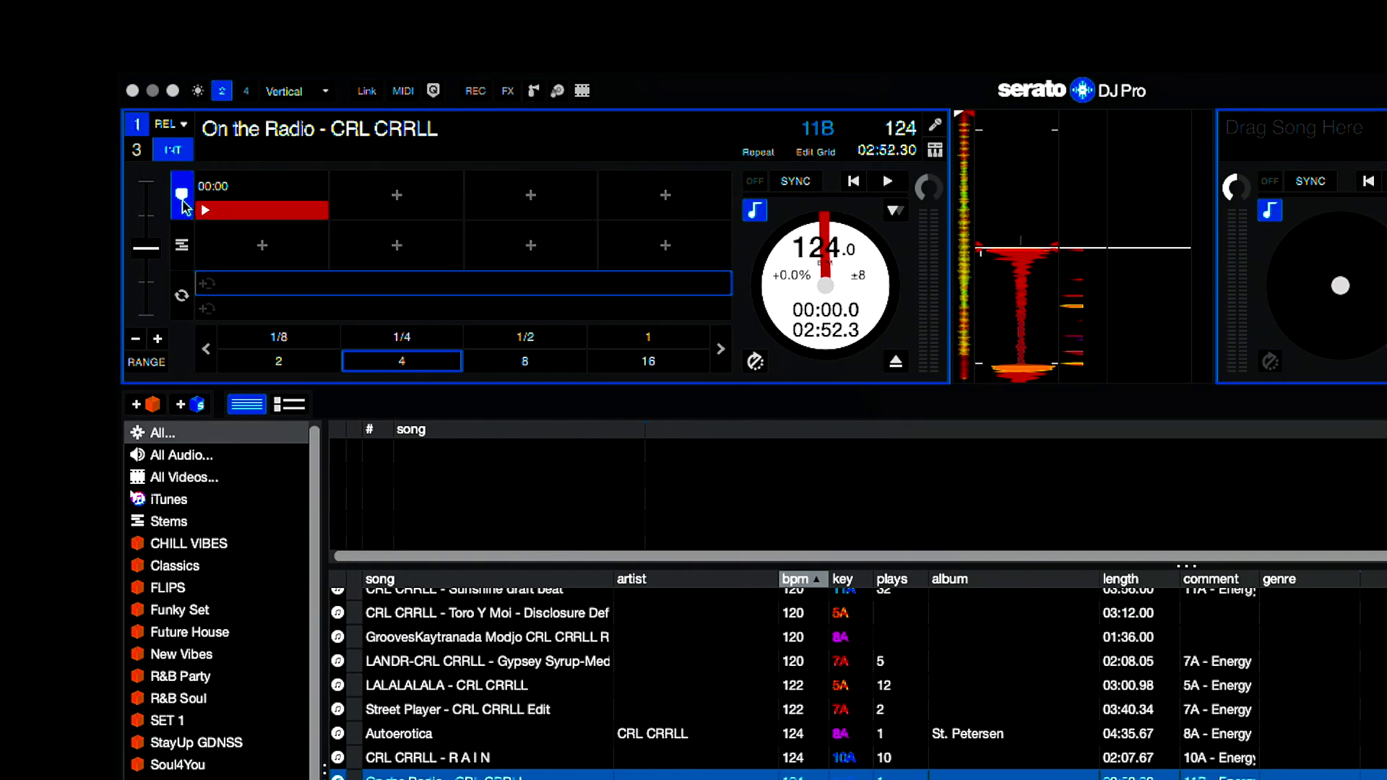
pyautogui.click(182, 245)
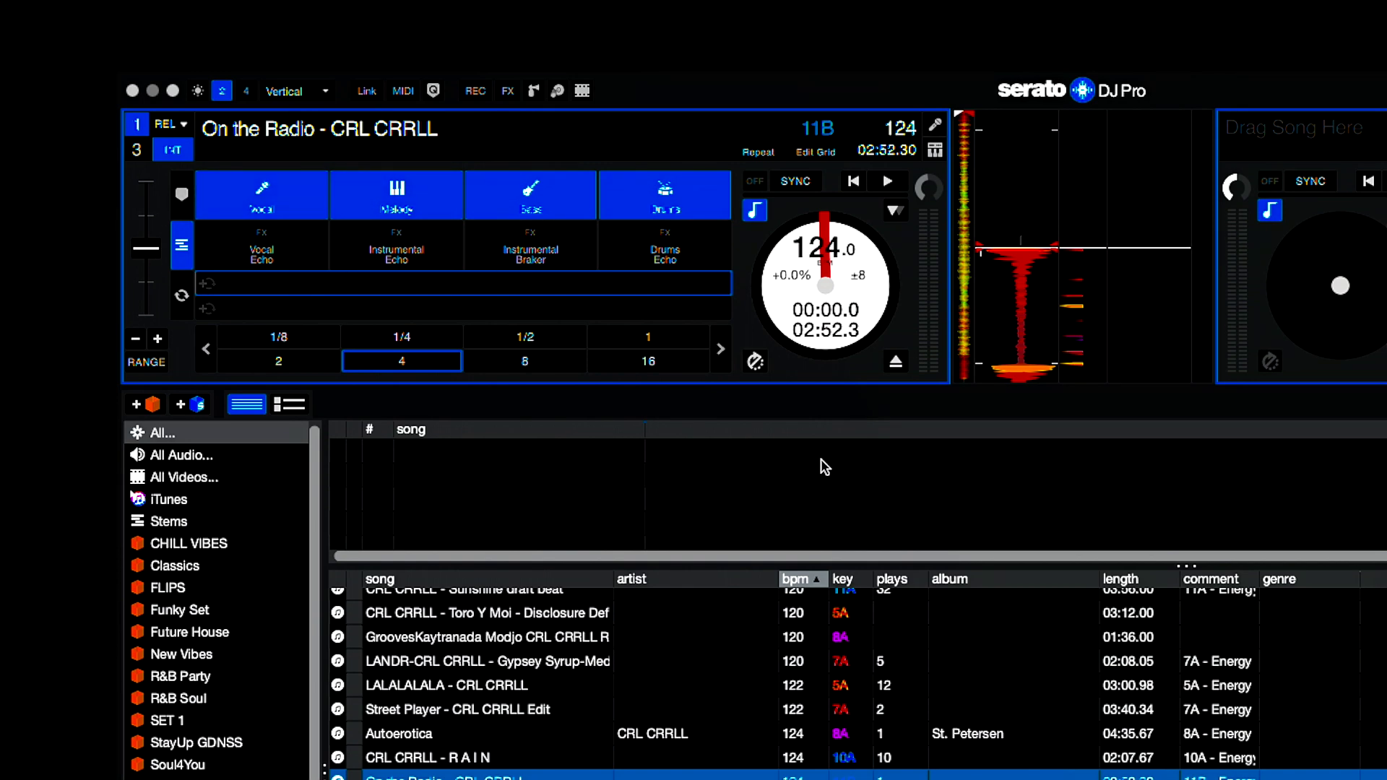
# Step: Load "On the Radio - CRL CRRLL" onto deck 2 as well, and briefly play deck 1 with all stems active
pyautogui.moveTo(574, 769); pyautogui.dragTo(1366, 288)
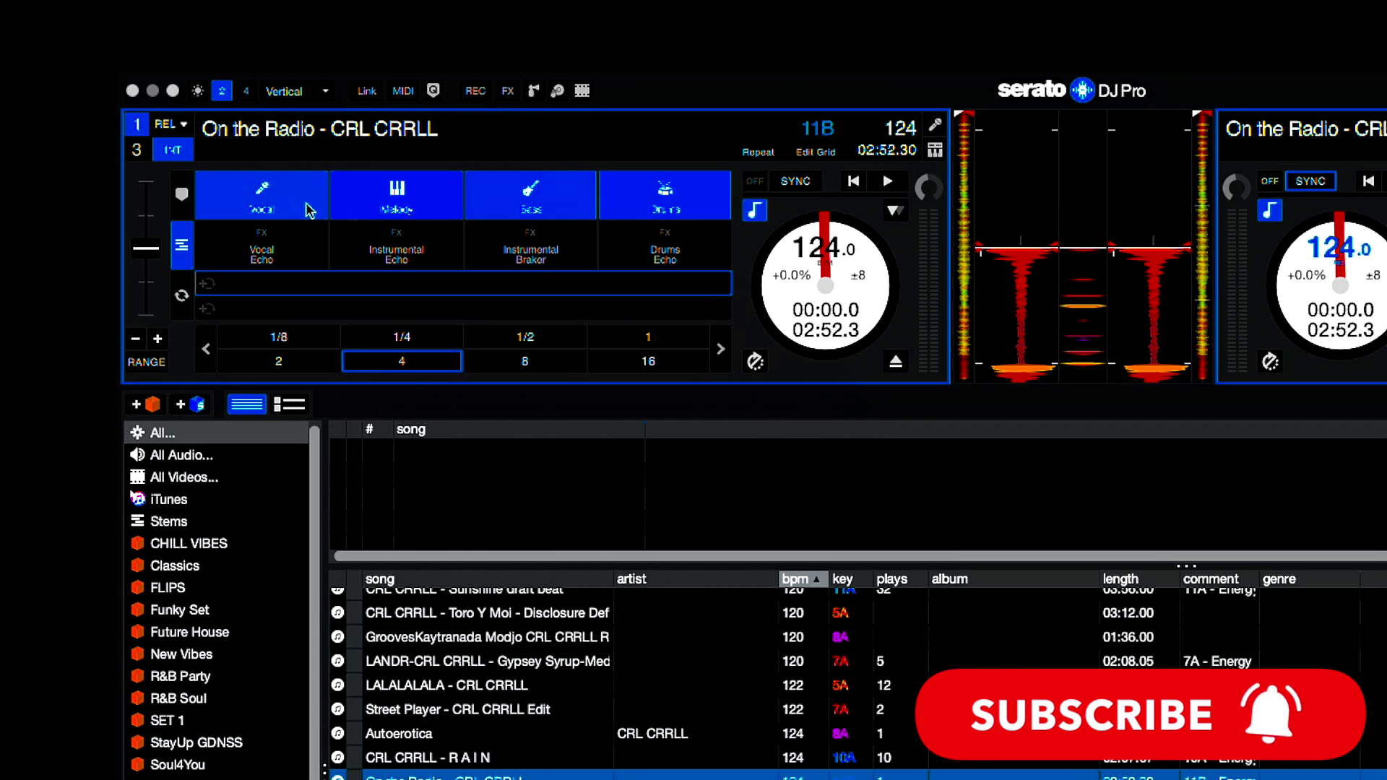
pyautogui.click(890, 185)
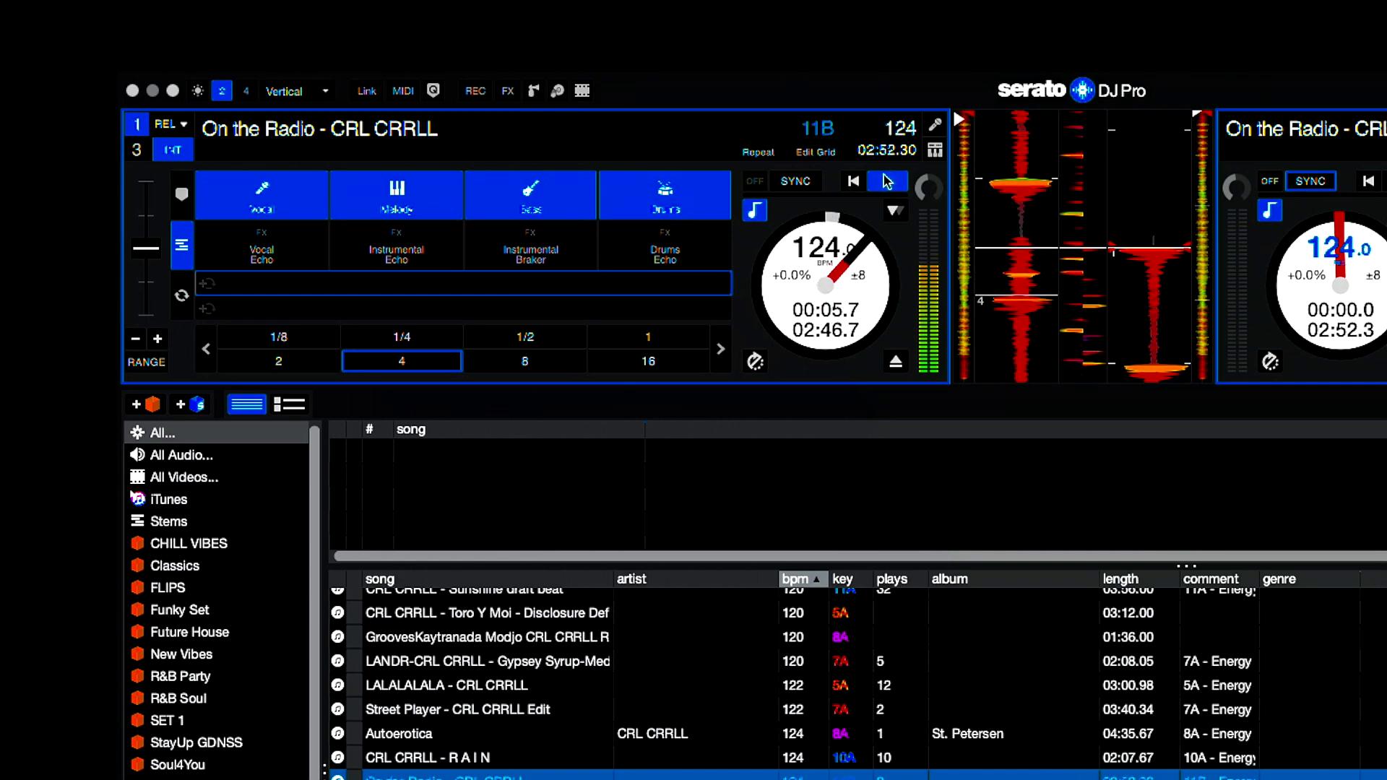
pyautogui.click(885, 181)
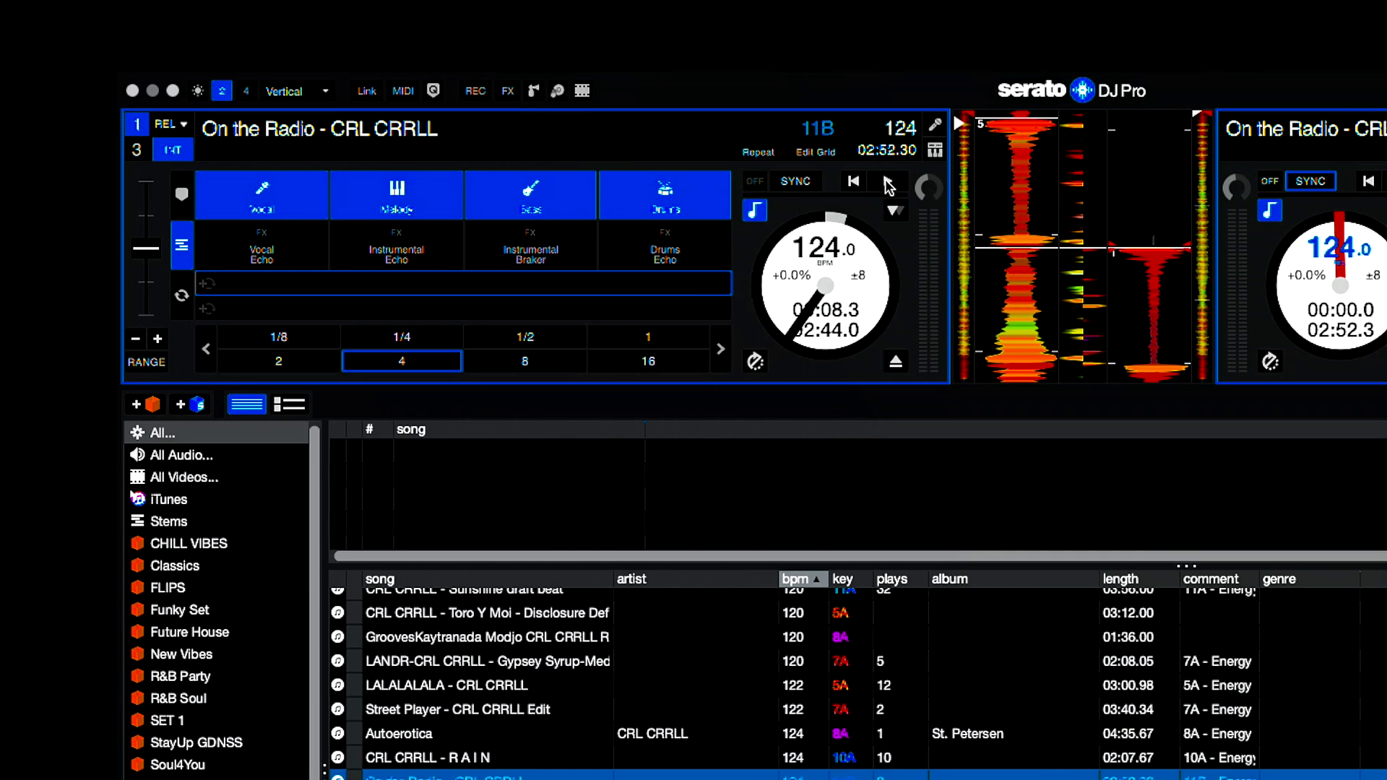
# Step: Play deck 1 from its start cue with the vocal, melody and drums stems muted, leaving only the bass
pyautogui.click(888, 186)
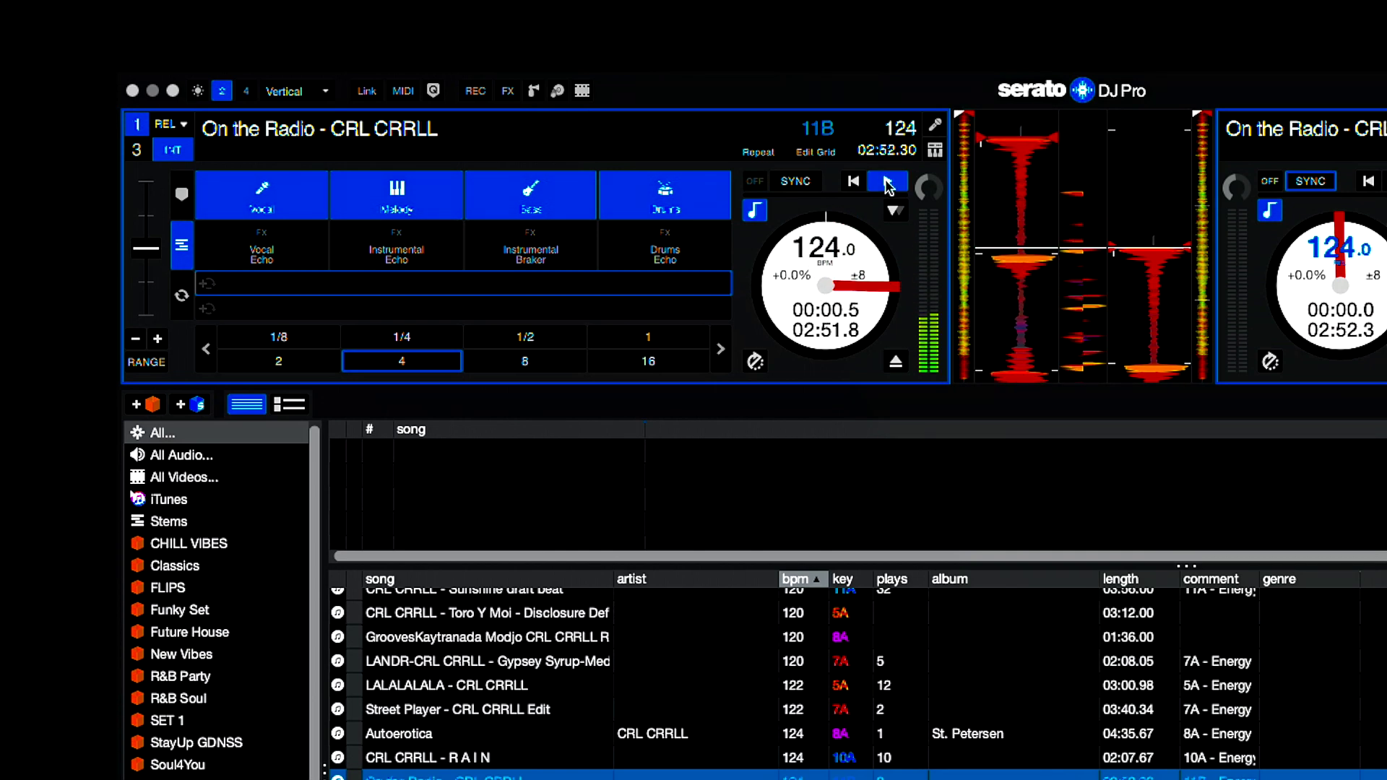
pyautogui.click(333, 210)
pyautogui.click(326, 210)
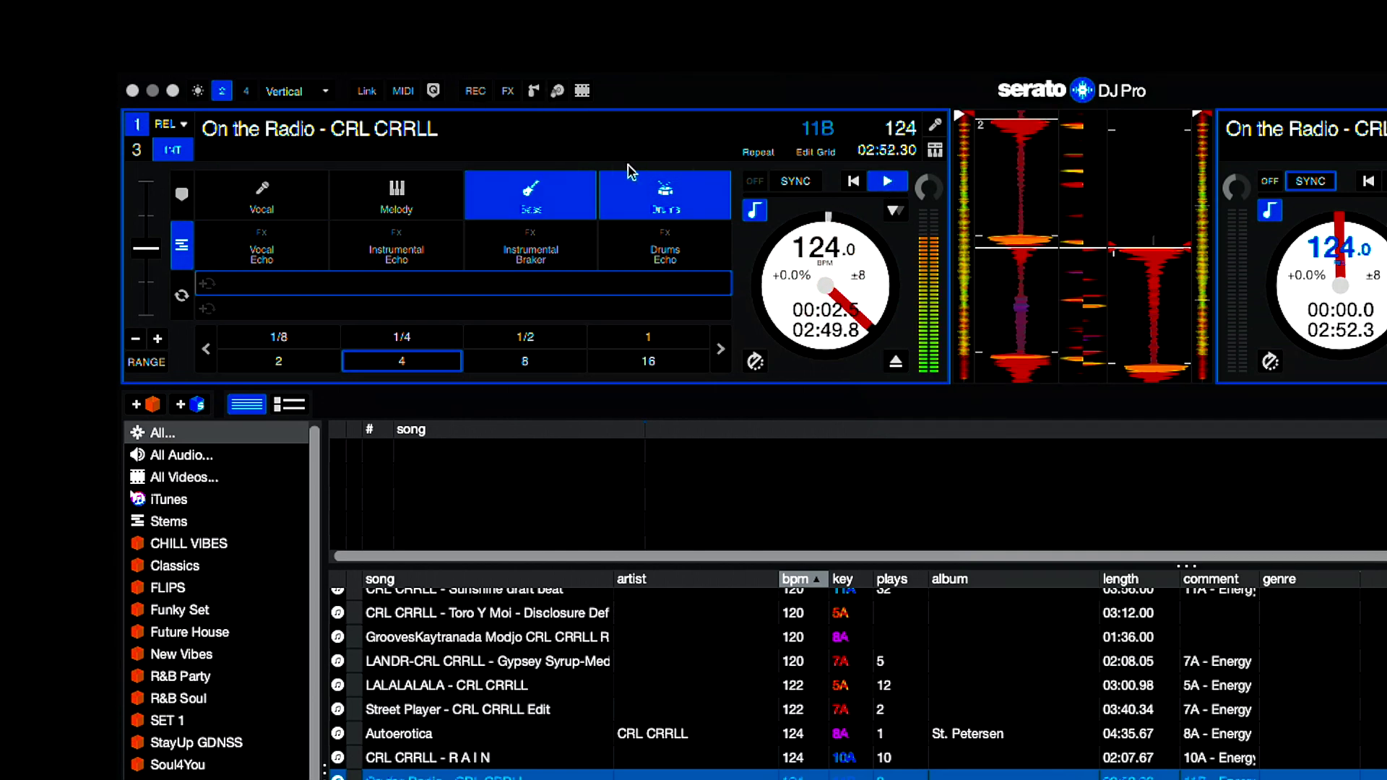
pyautogui.click(659, 208)
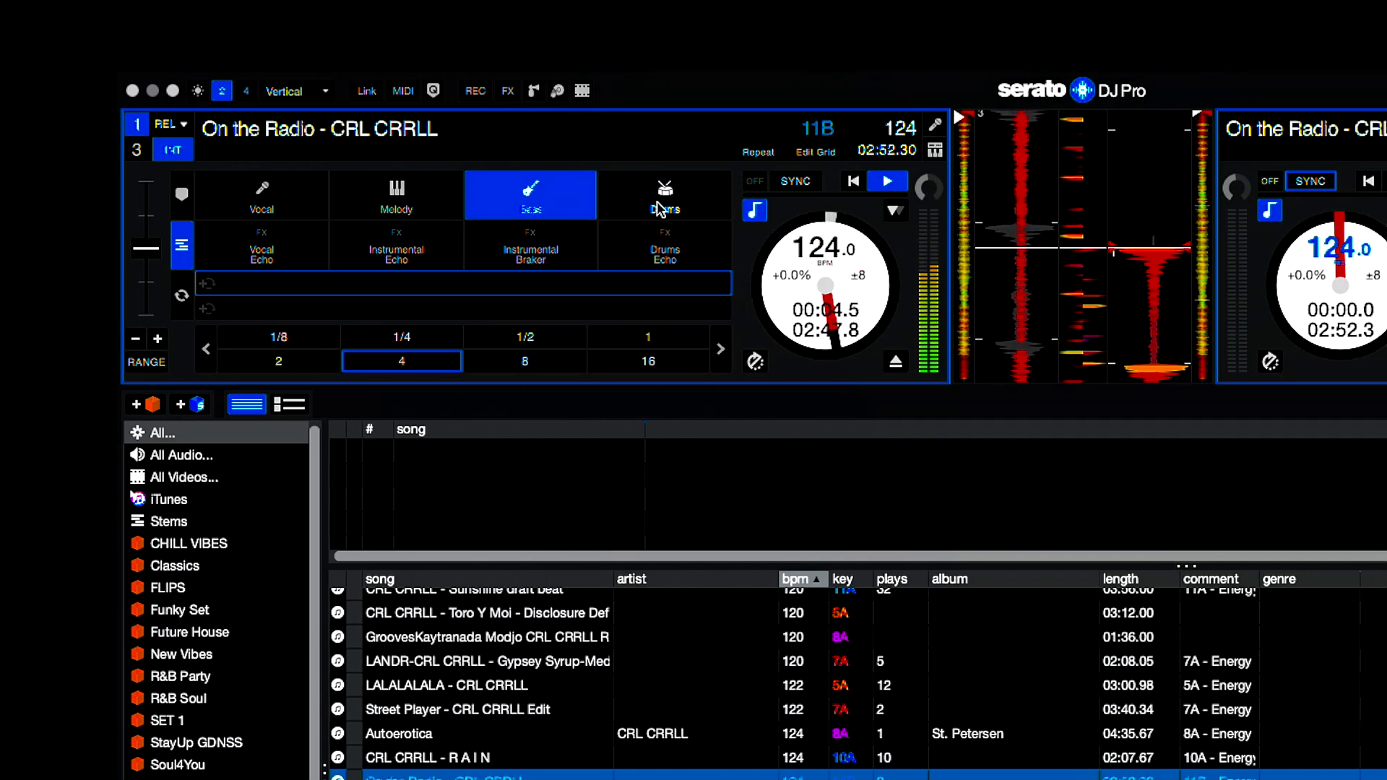
pyautogui.press('1')
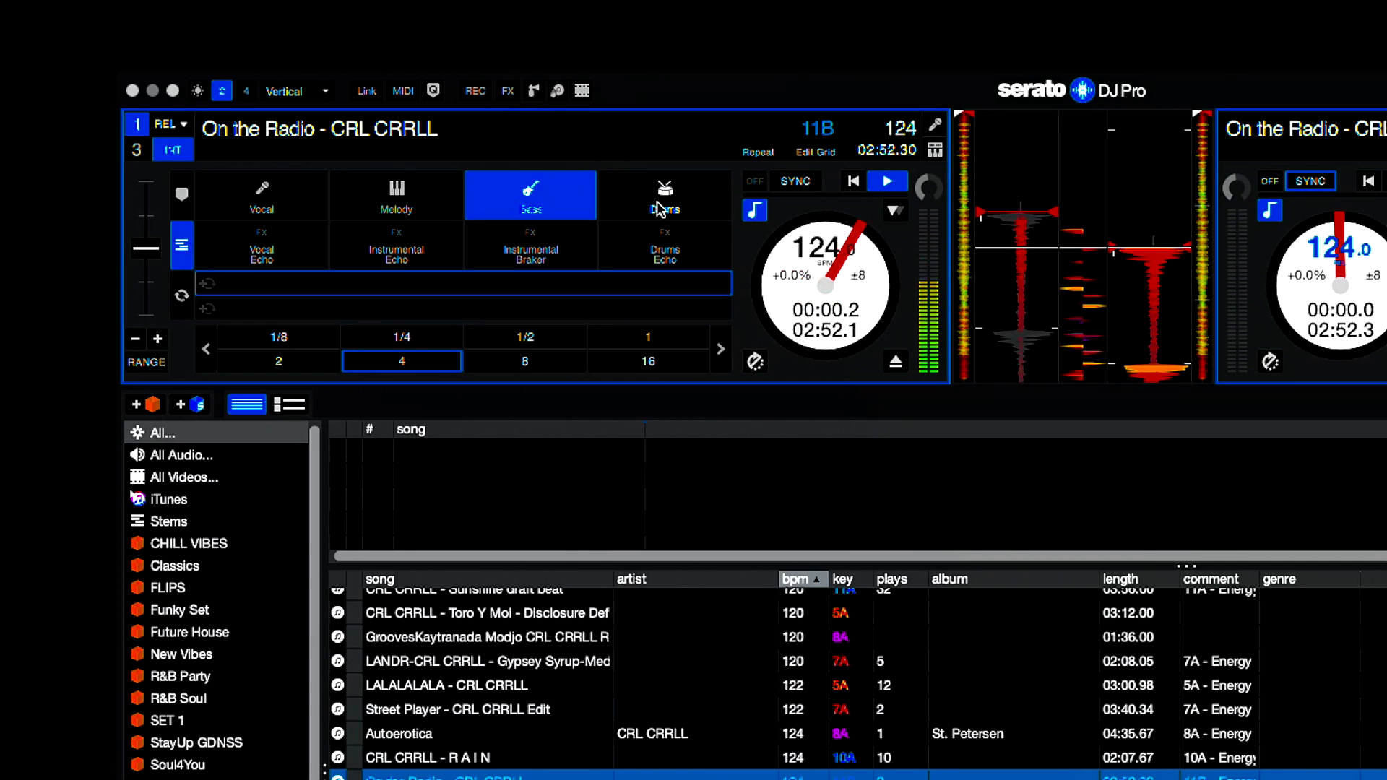
pyautogui.click(606, 230)
pyautogui.click(606, 225)
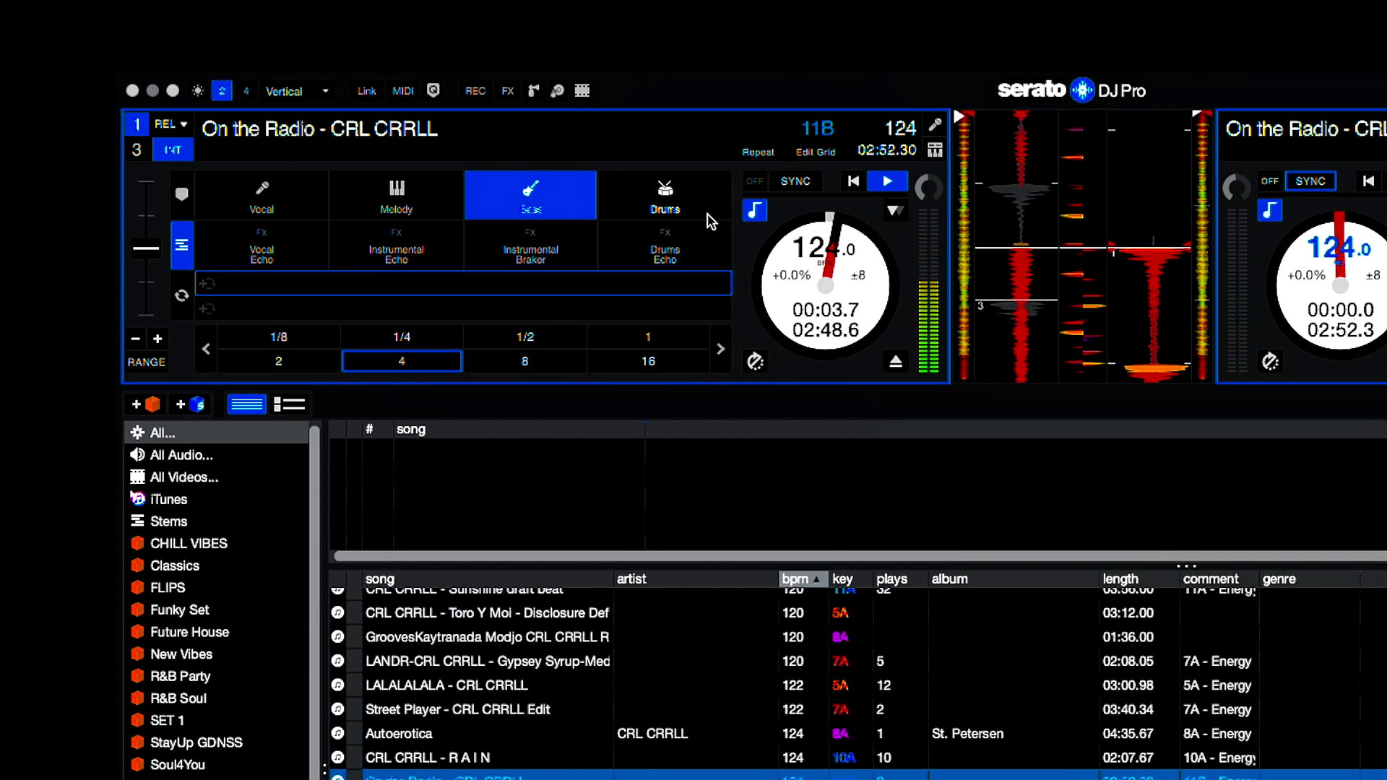
# Step: Bring the drums stem in over the bass on deck 1, replay from the first cue, and mute the drums again
pyautogui.click(679, 208)
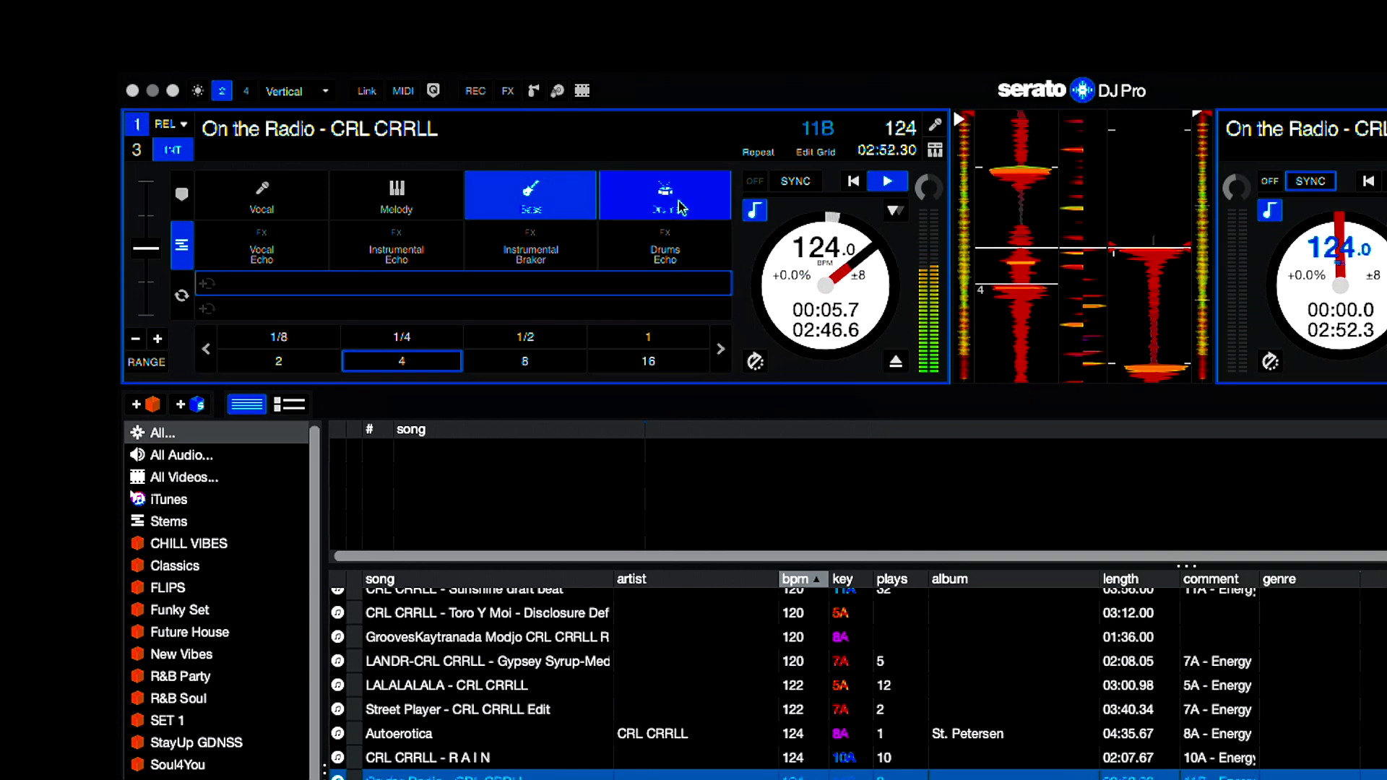
pyautogui.press('1')
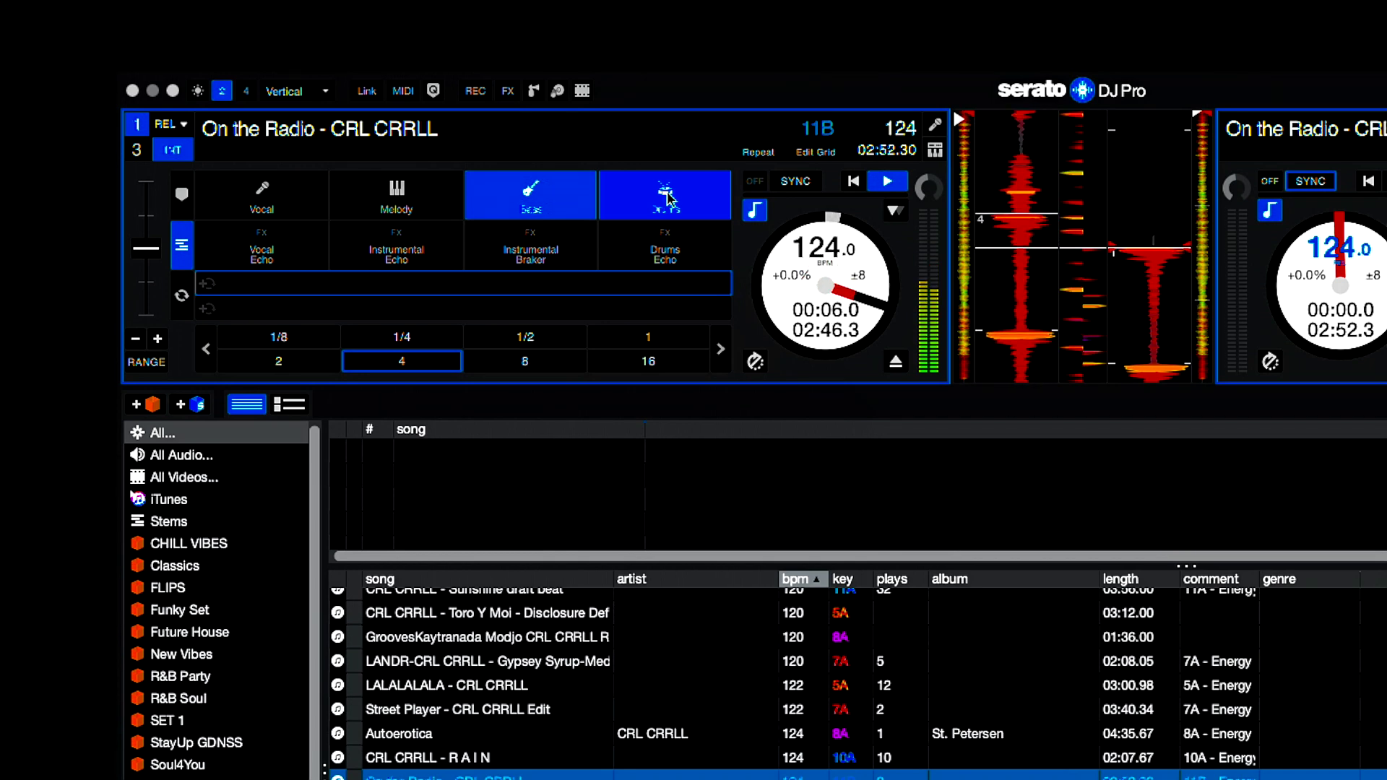
pyautogui.click(670, 200)
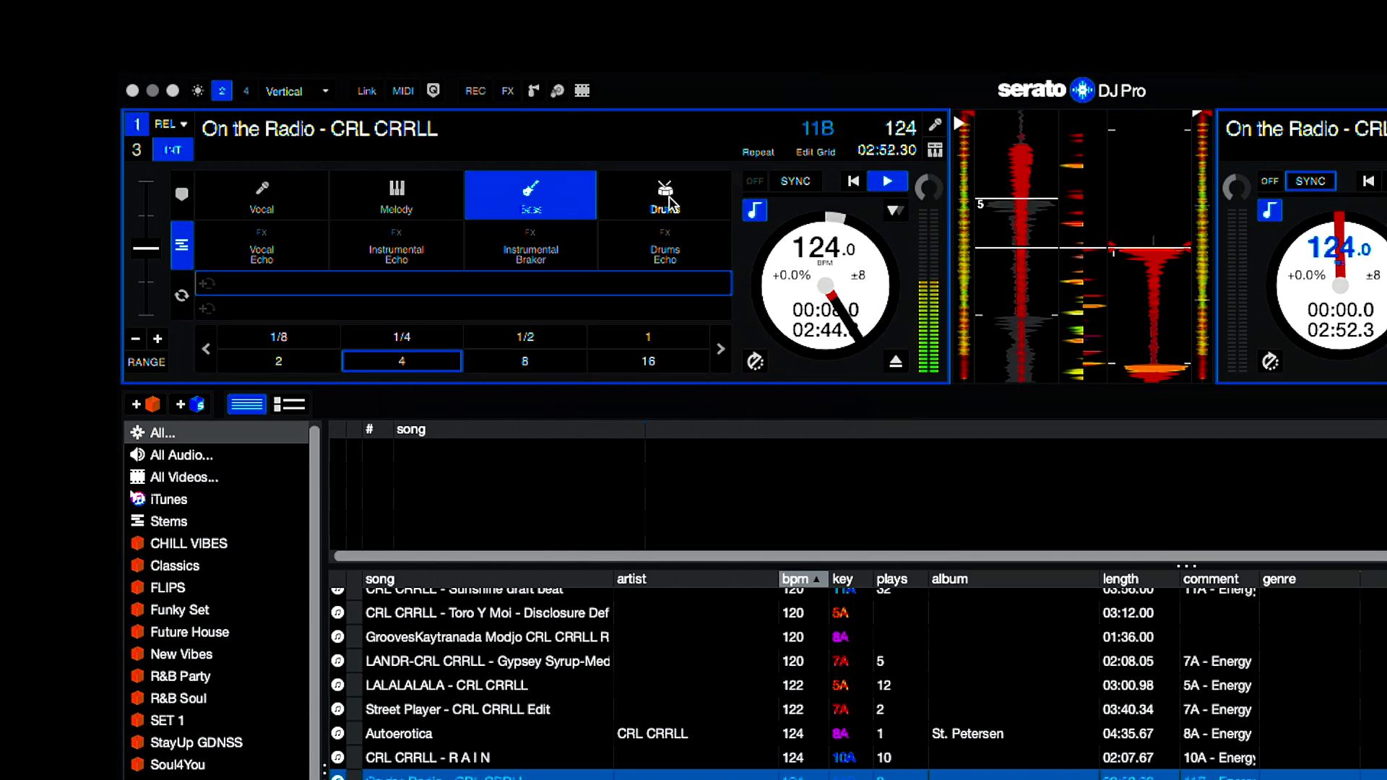
# Step: Restore the melody and vocal stems on deck 1 and mute the bass, pausing playback at the end
pyautogui.click(408, 206)
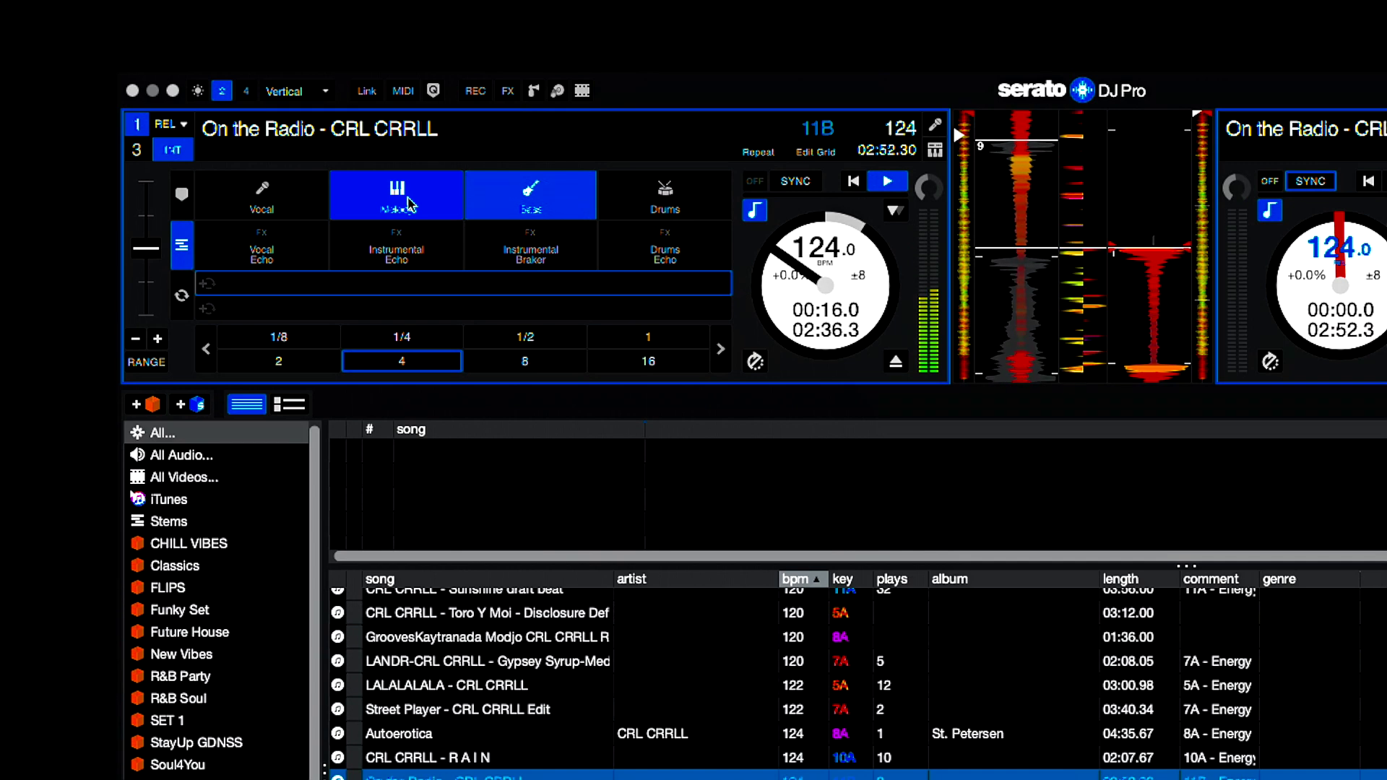
pyautogui.click(272, 194)
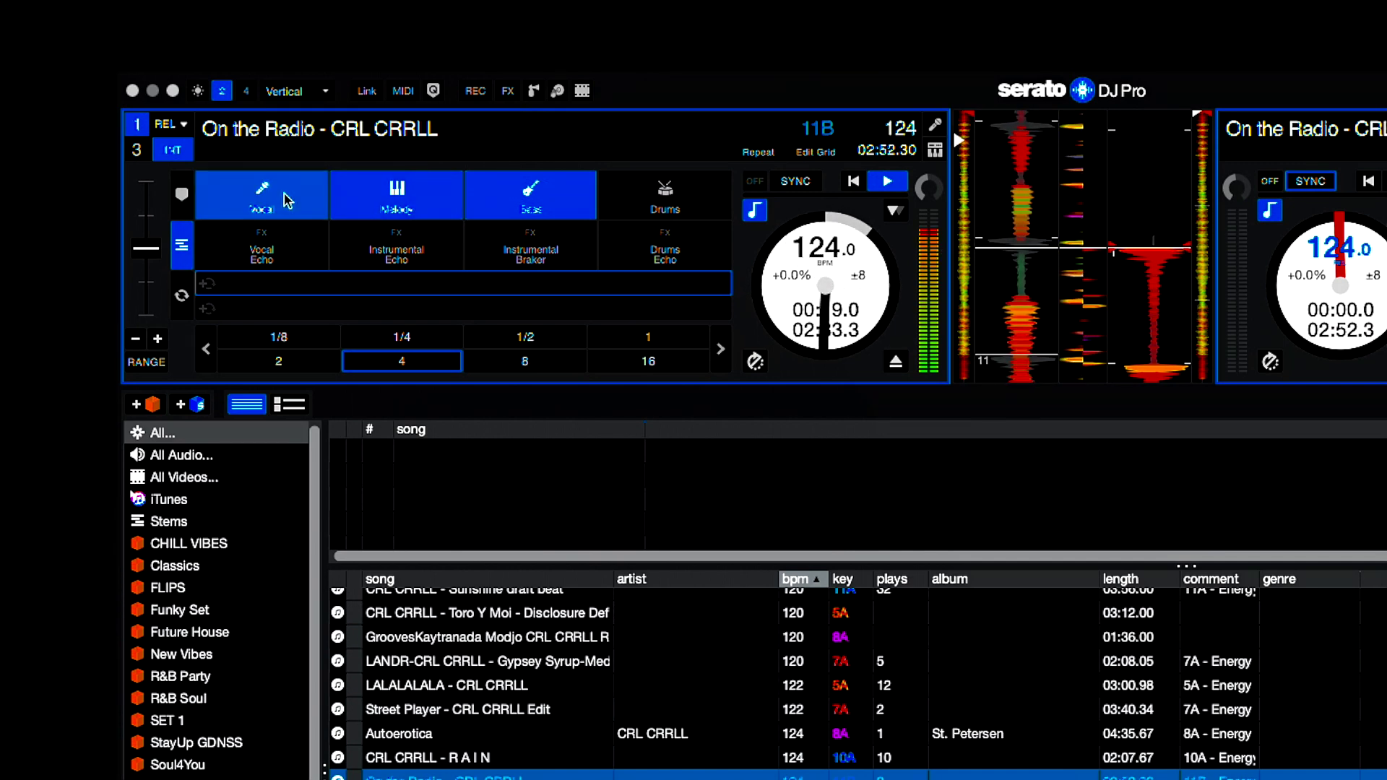
pyautogui.click(526, 207)
pyautogui.click(431, 202)
pyautogui.click(432, 202)
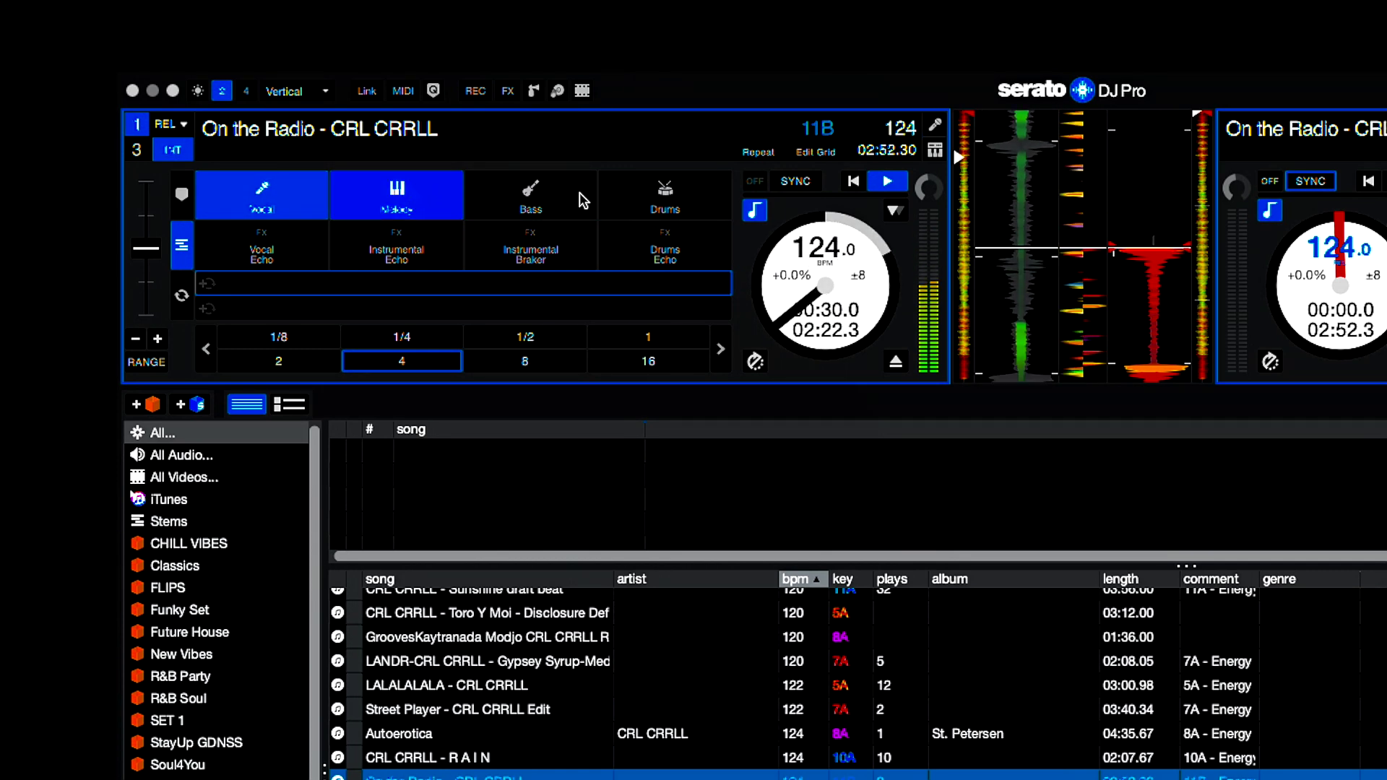
pyautogui.click(886, 184)
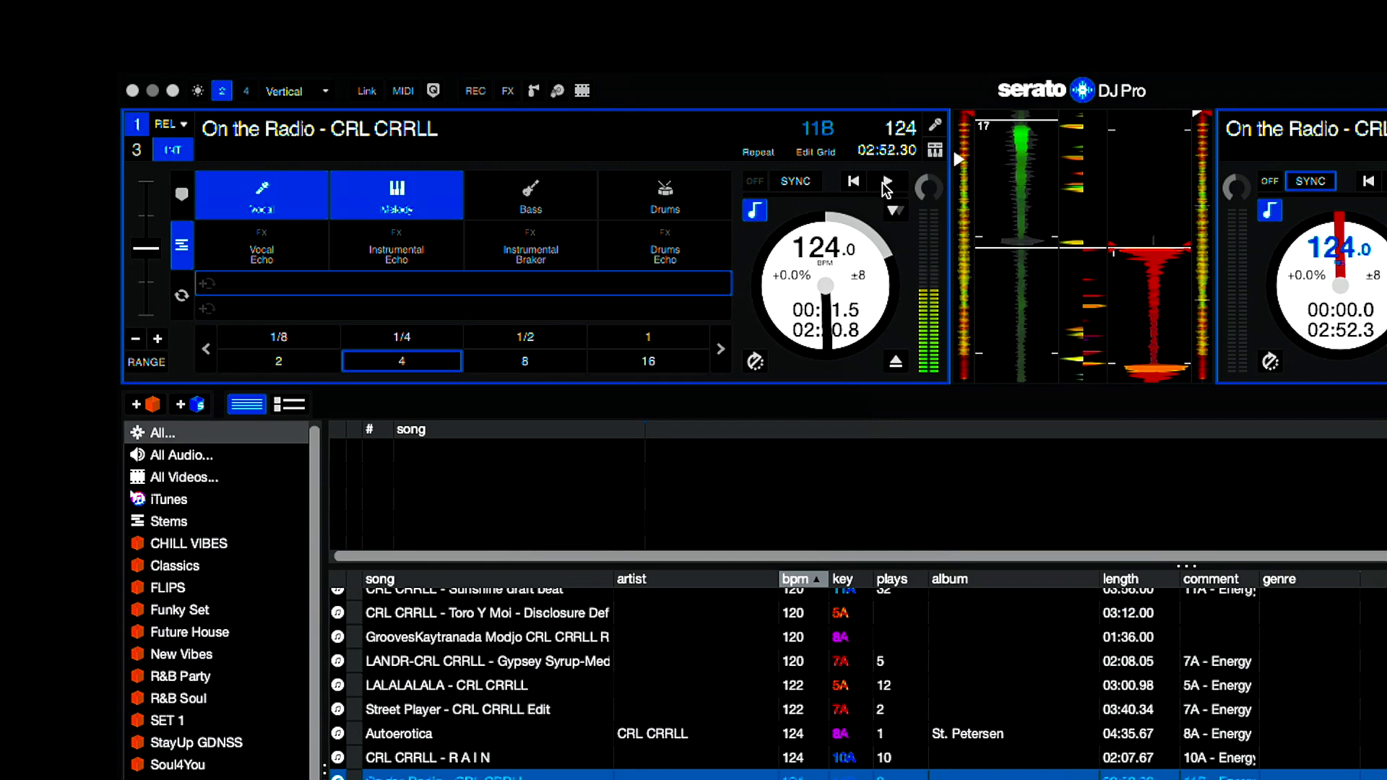
# Step: Resume deck 1 and toggle the melody stem out and back in
pyautogui.click(886, 185)
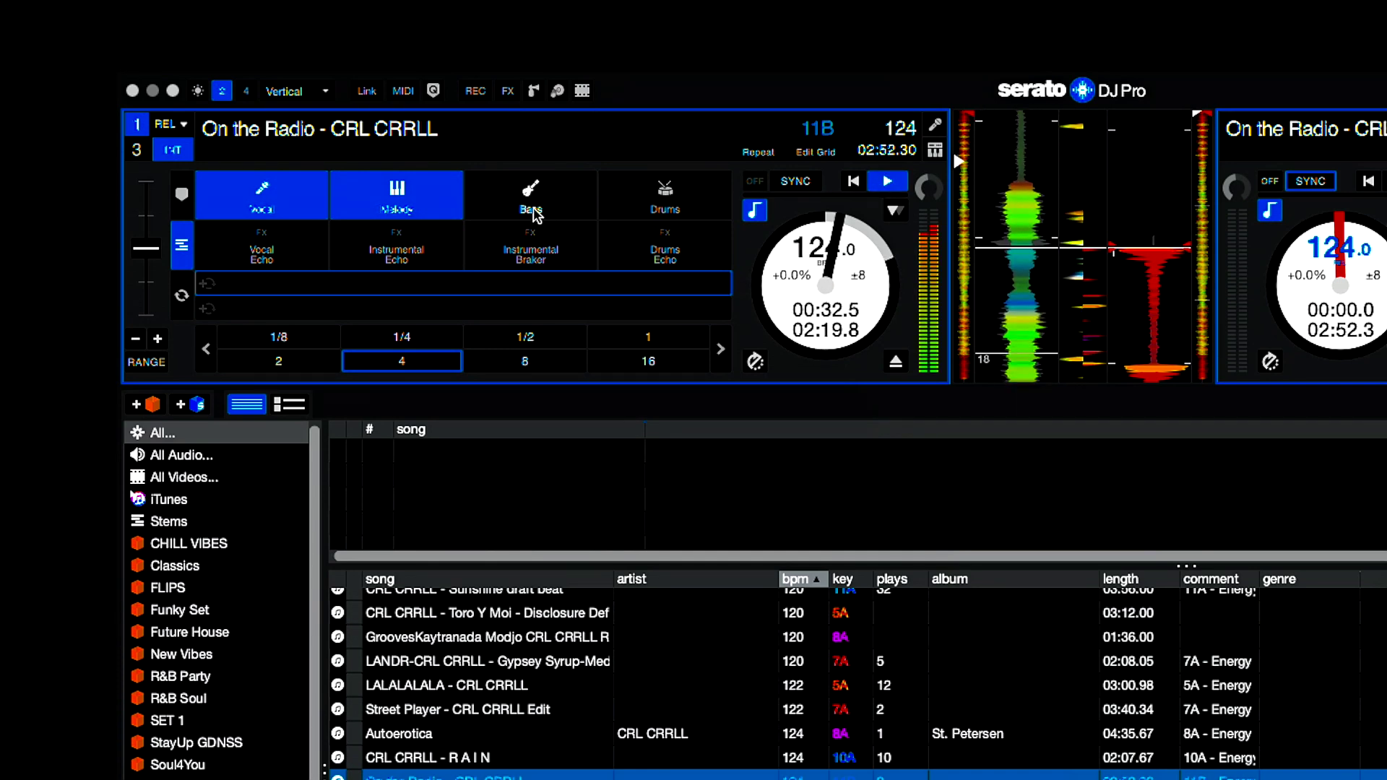
pyautogui.click(413, 207)
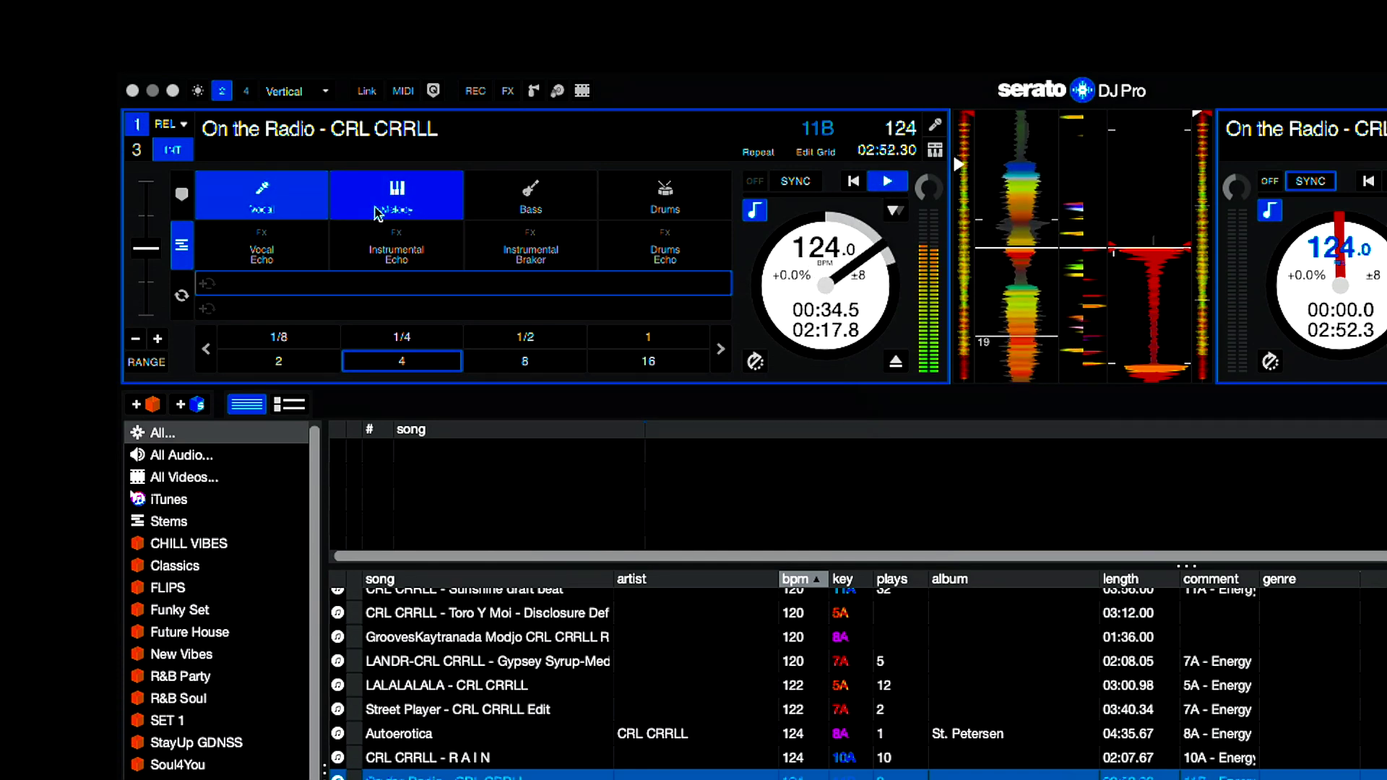
pyautogui.click(376, 211)
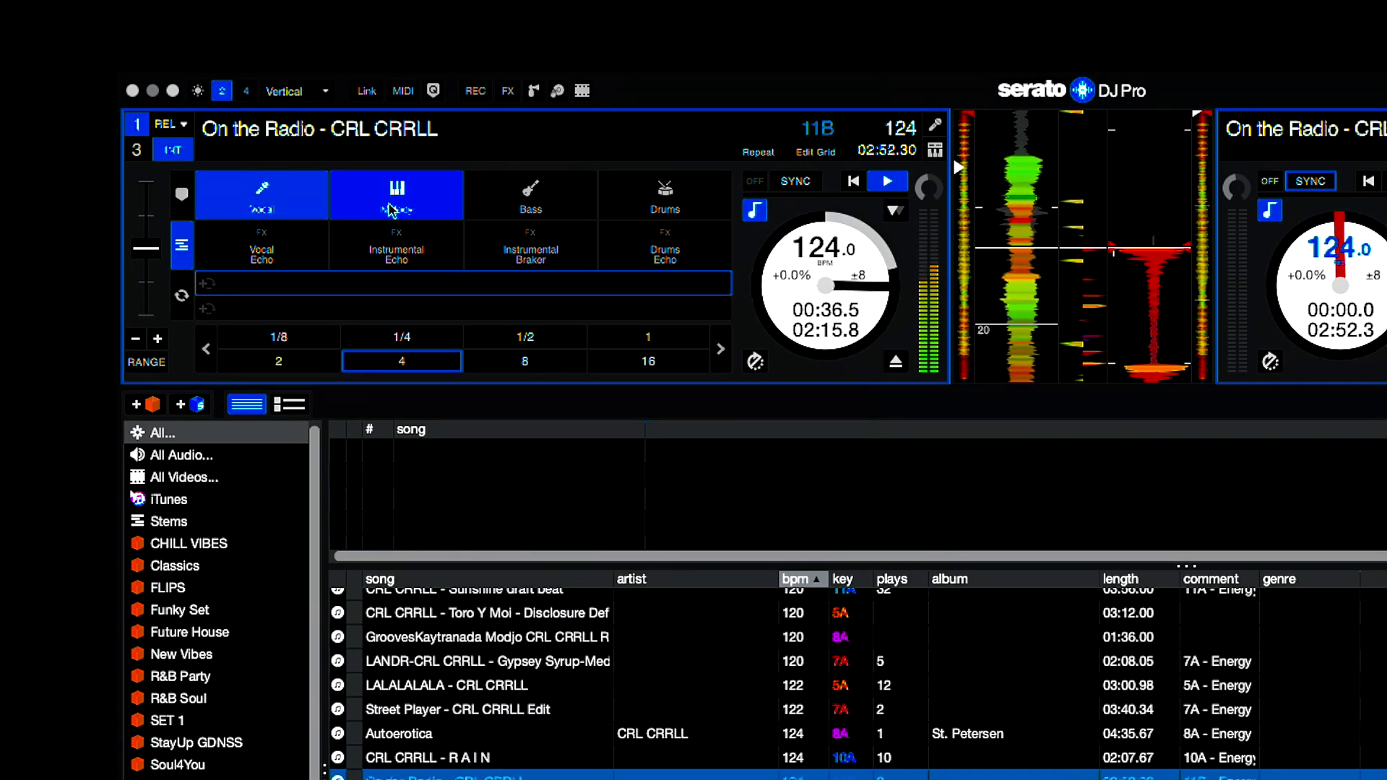
# Step: Try the Vocal Echo stem effect on deck 1, pausing playback and restoring the vocal stem
pyautogui.click(294, 253)
pyautogui.click(296, 254)
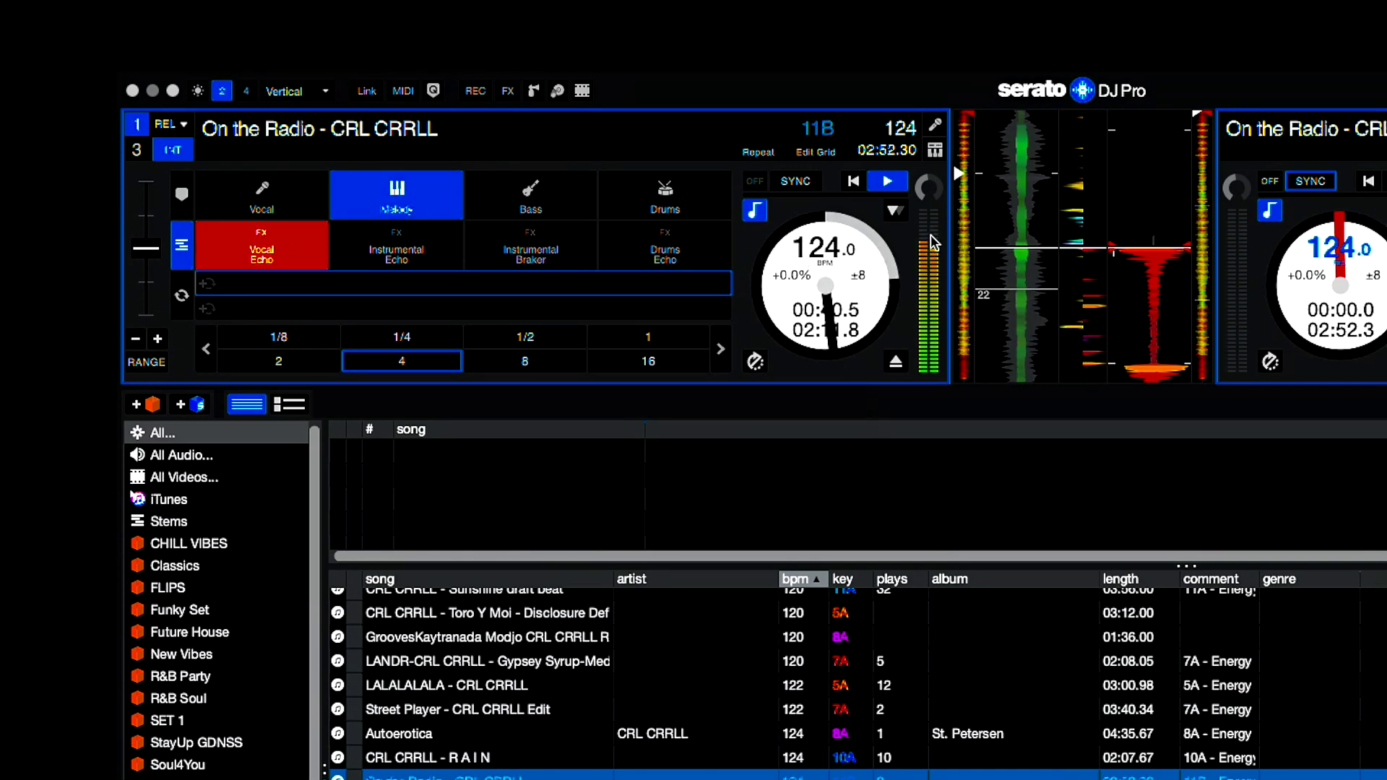
pyautogui.click(898, 179)
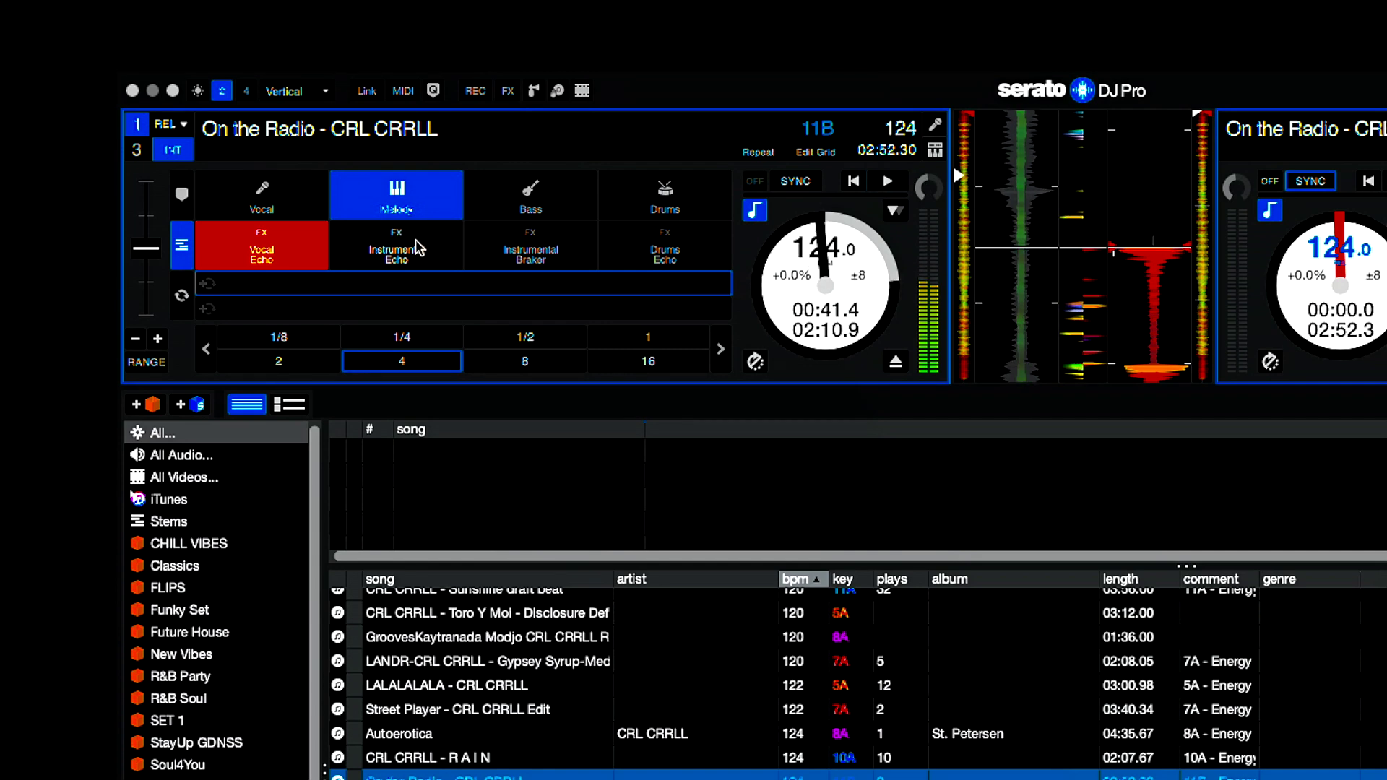
pyautogui.click(277, 210)
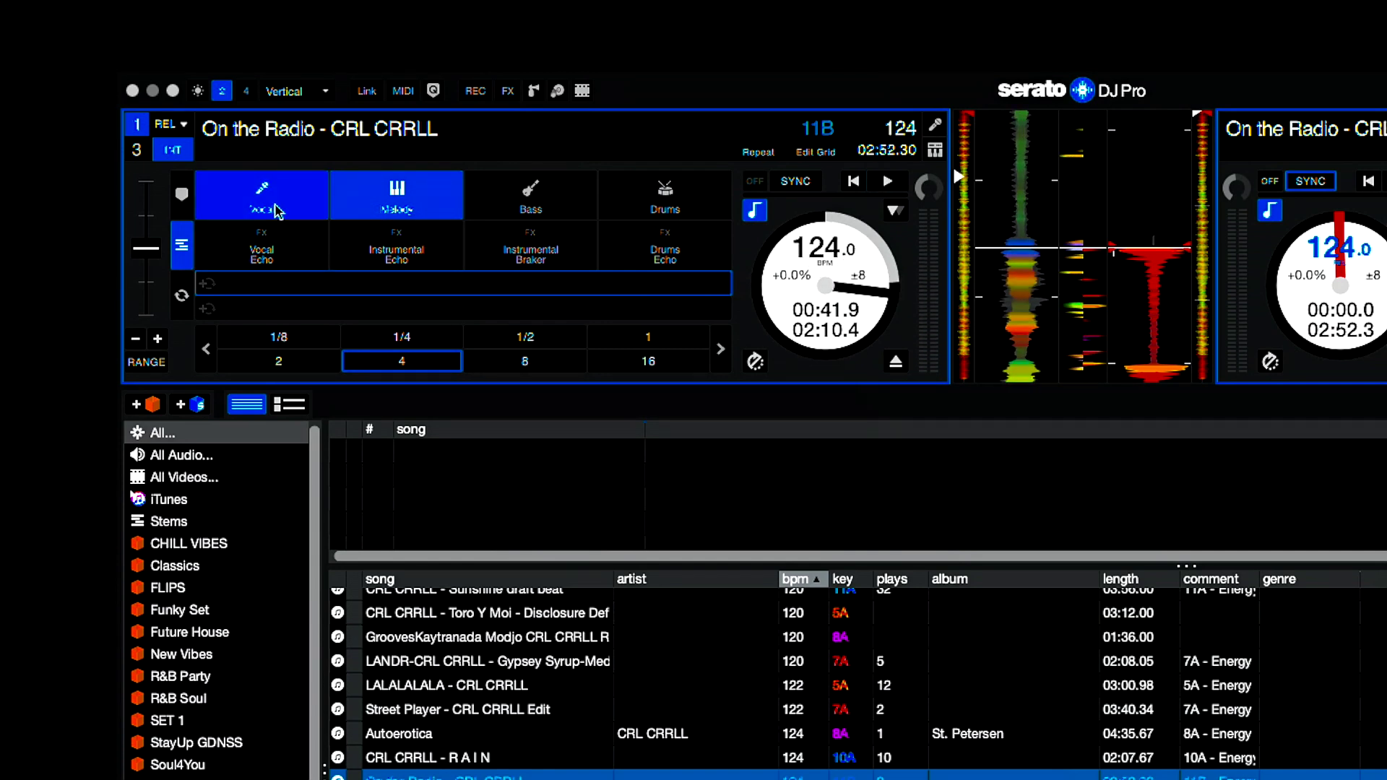
# Step: Resume deck 1, echo out the vocals with Vocal Echo, and bring the bass and drums stems back in
pyautogui.click(887, 180)
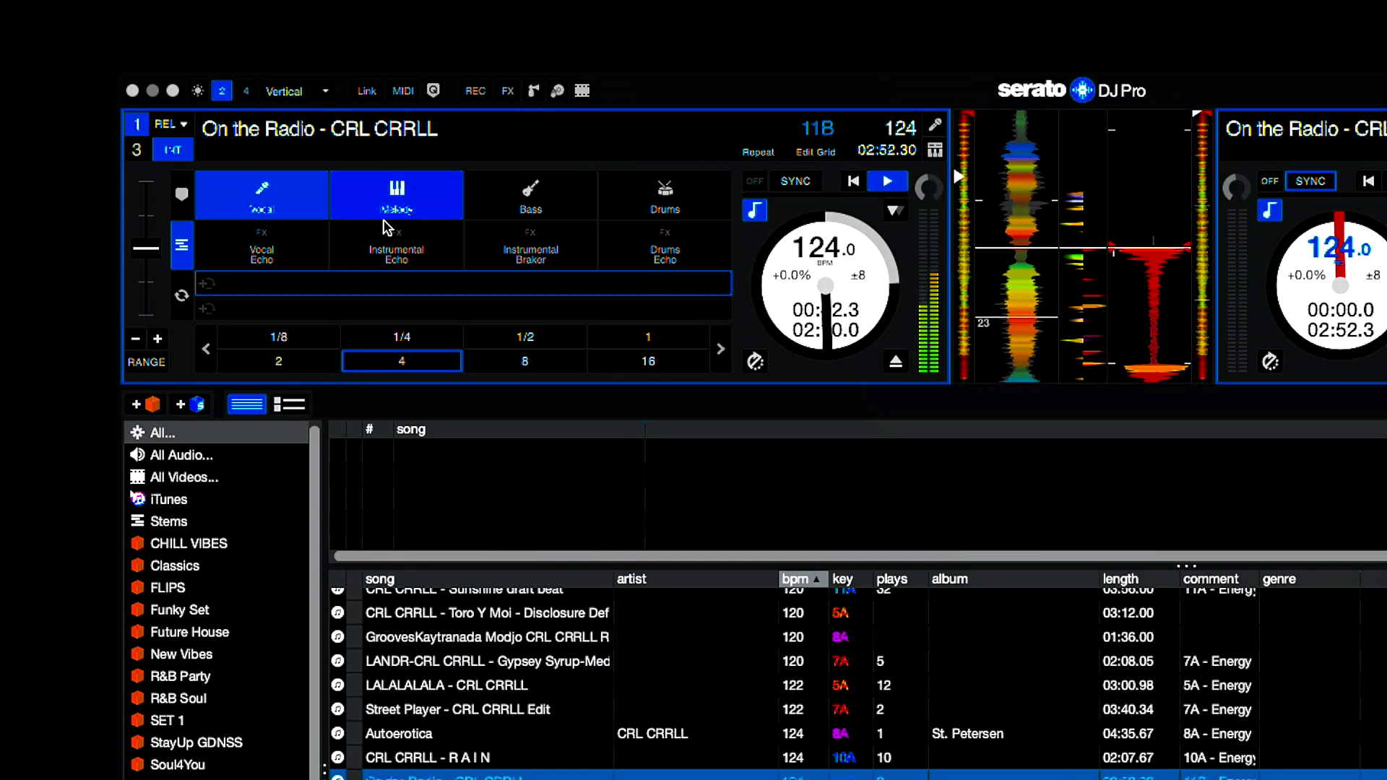
pyautogui.click(279, 249)
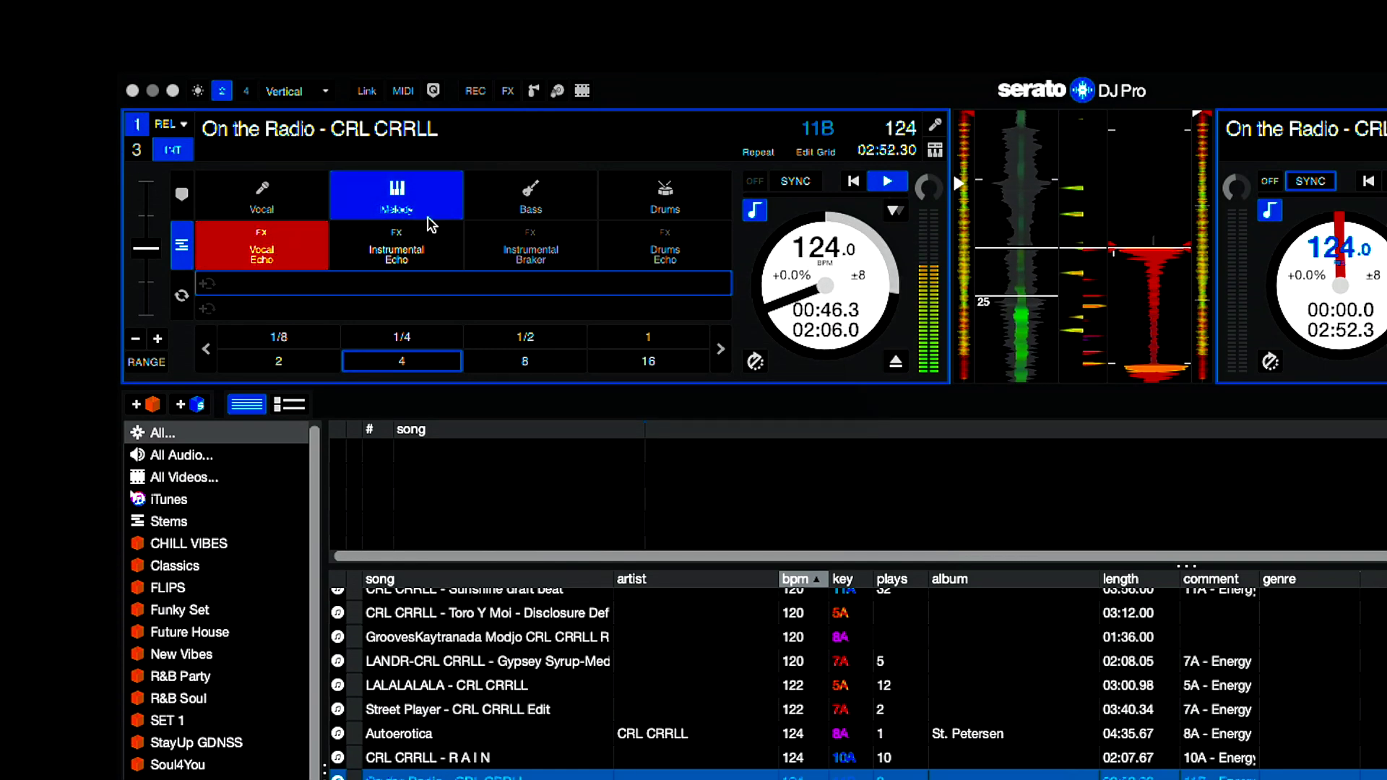
pyautogui.click(531, 209)
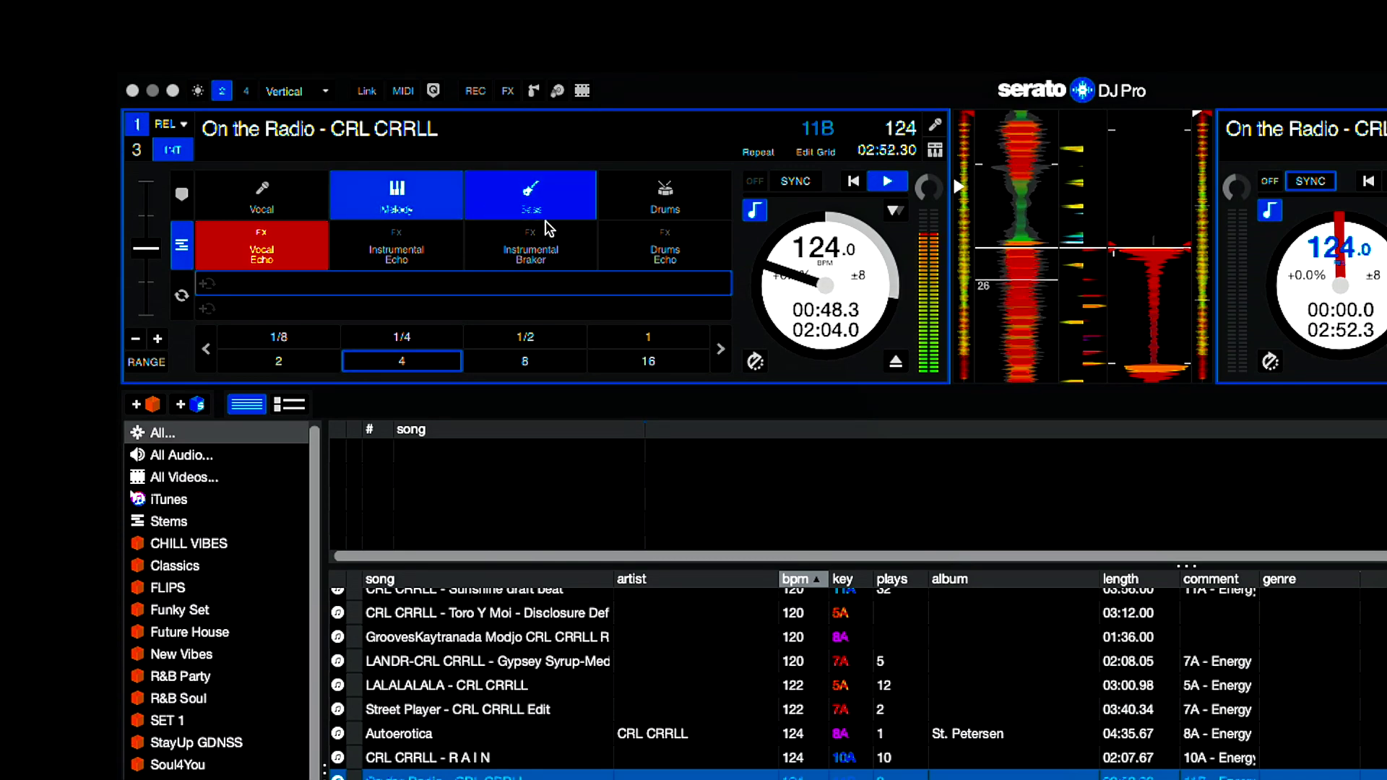
pyautogui.click(652, 208)
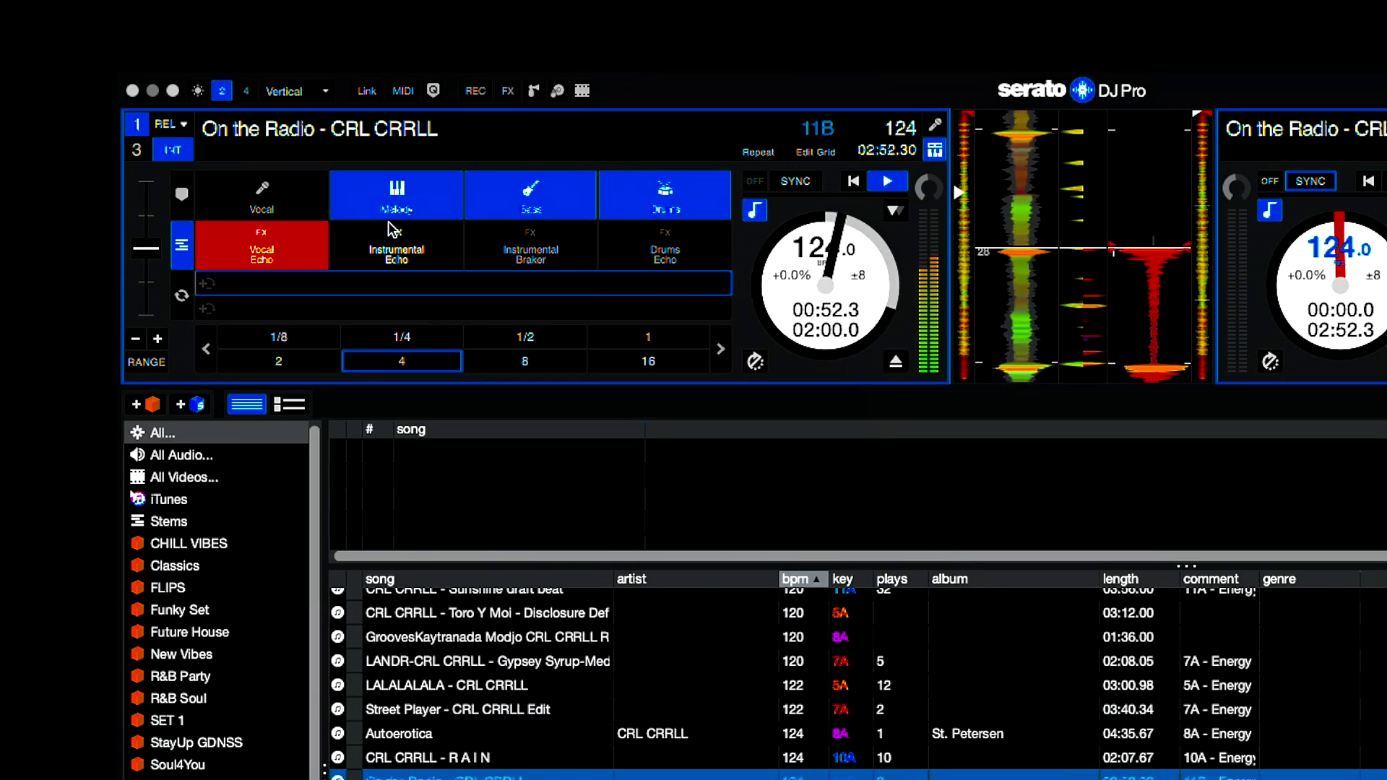
# Step: Restore the vocals on deck 1 and apply Vocal Echo, and mute the melody and apply Instrumental Braker
pyautogui.click(297, 215)
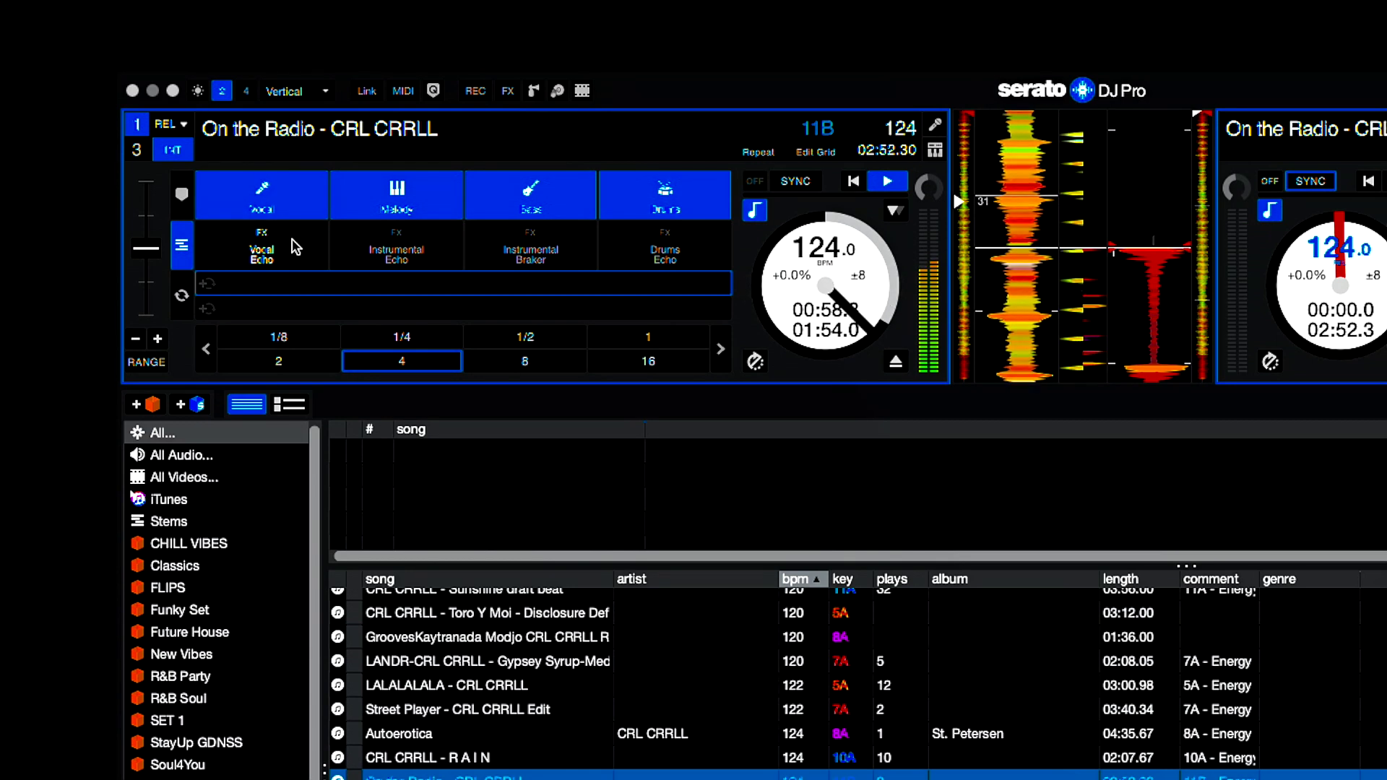
pyautogui.click(296, 246)
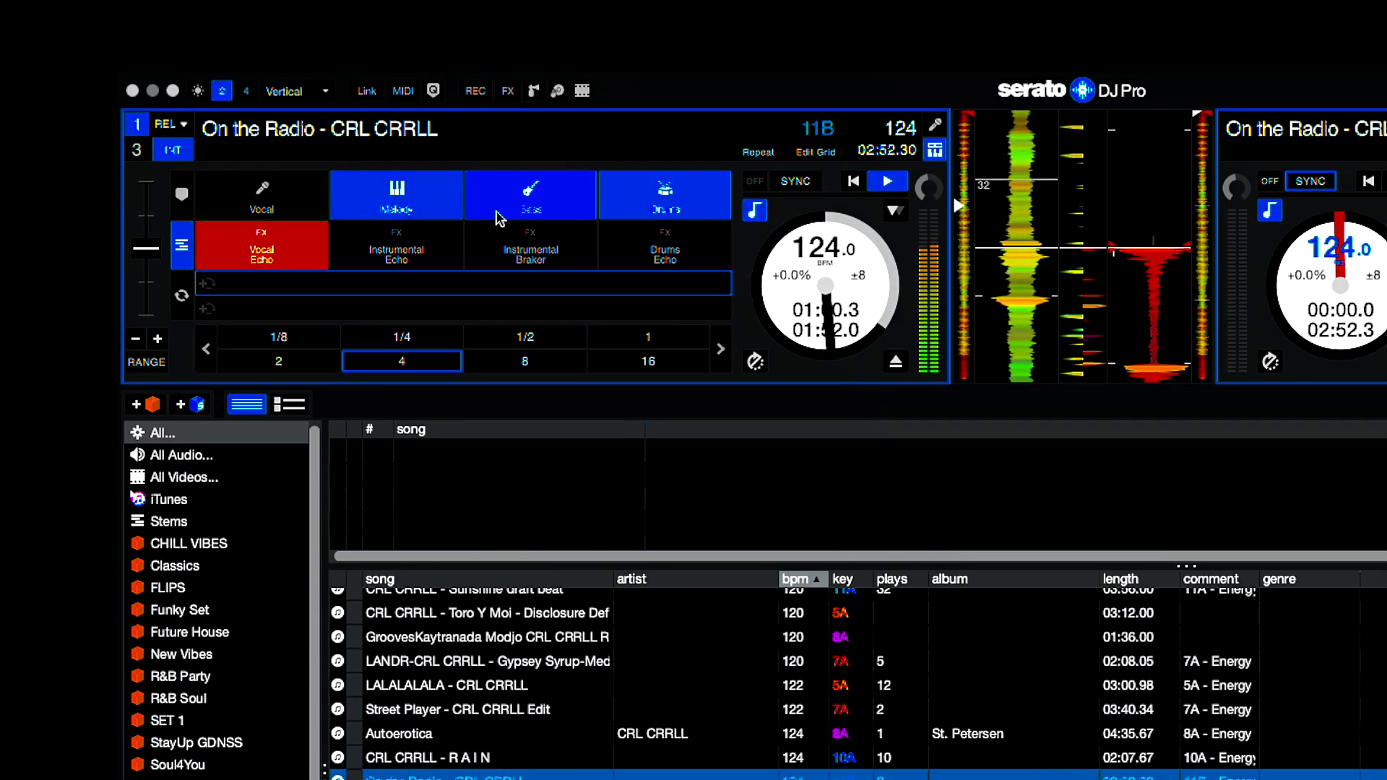
pyautogui.click(445, 210)
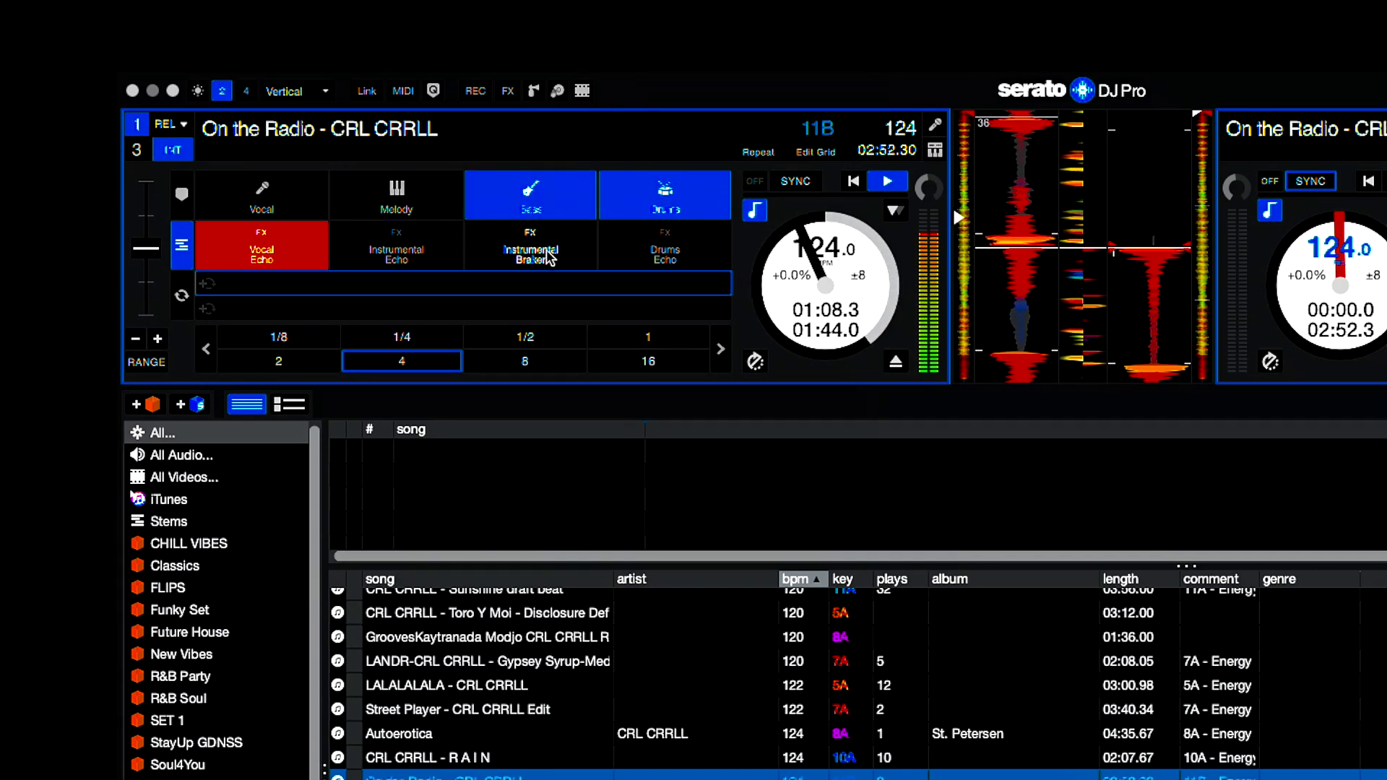
pyautogui.click(575, 253)
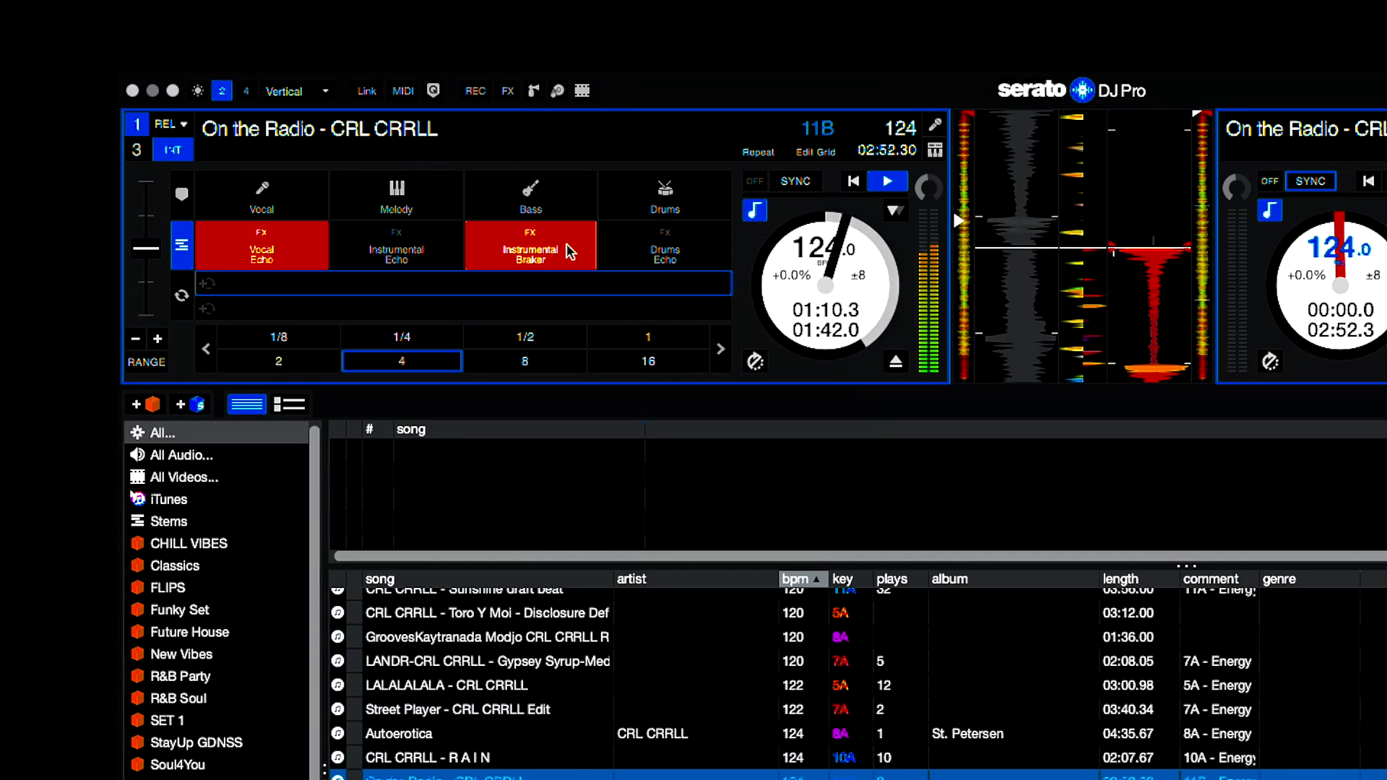
# Step: Bring the drums stem on deck 1 back in and echo it out repeatedly with Drums Echo, ending with the drums playing
pyautogui.click(652, 209)
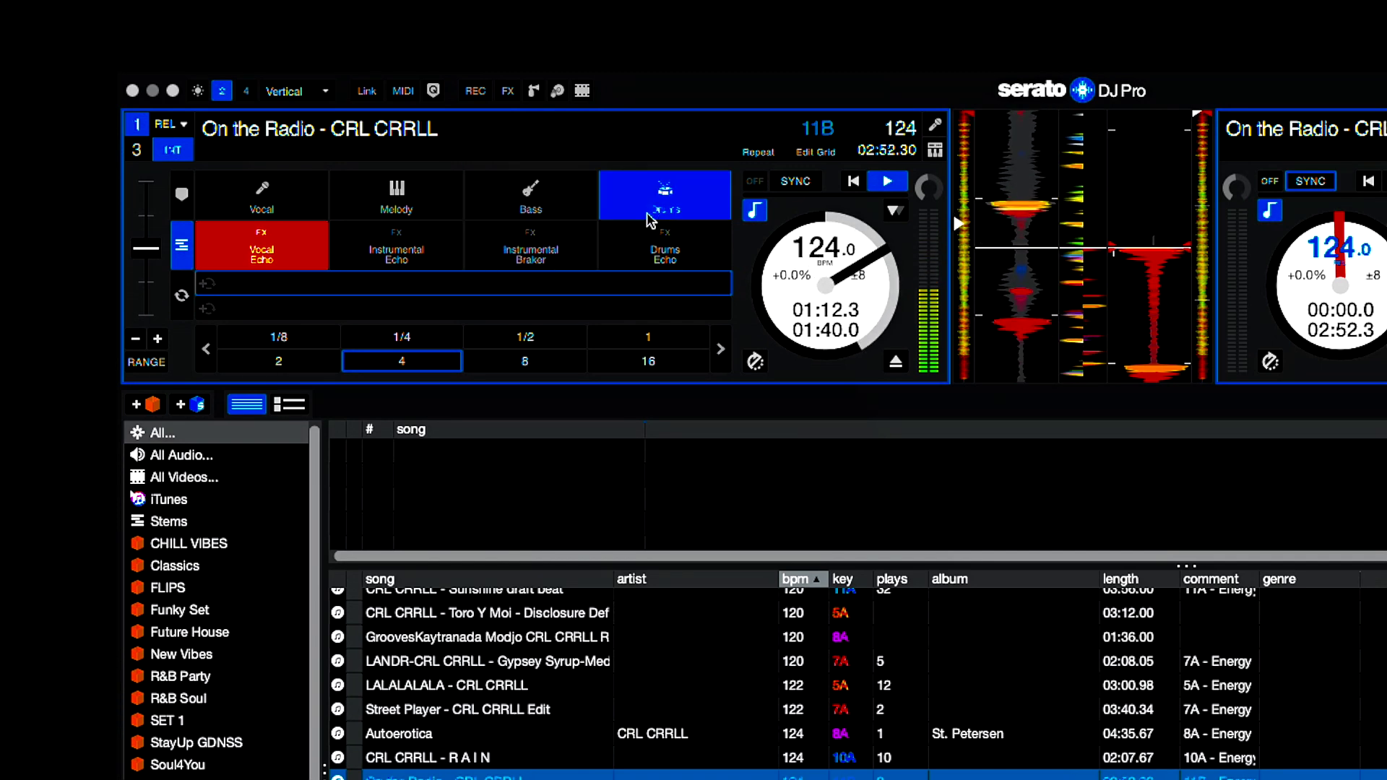
pyautogui.click(672, 250)
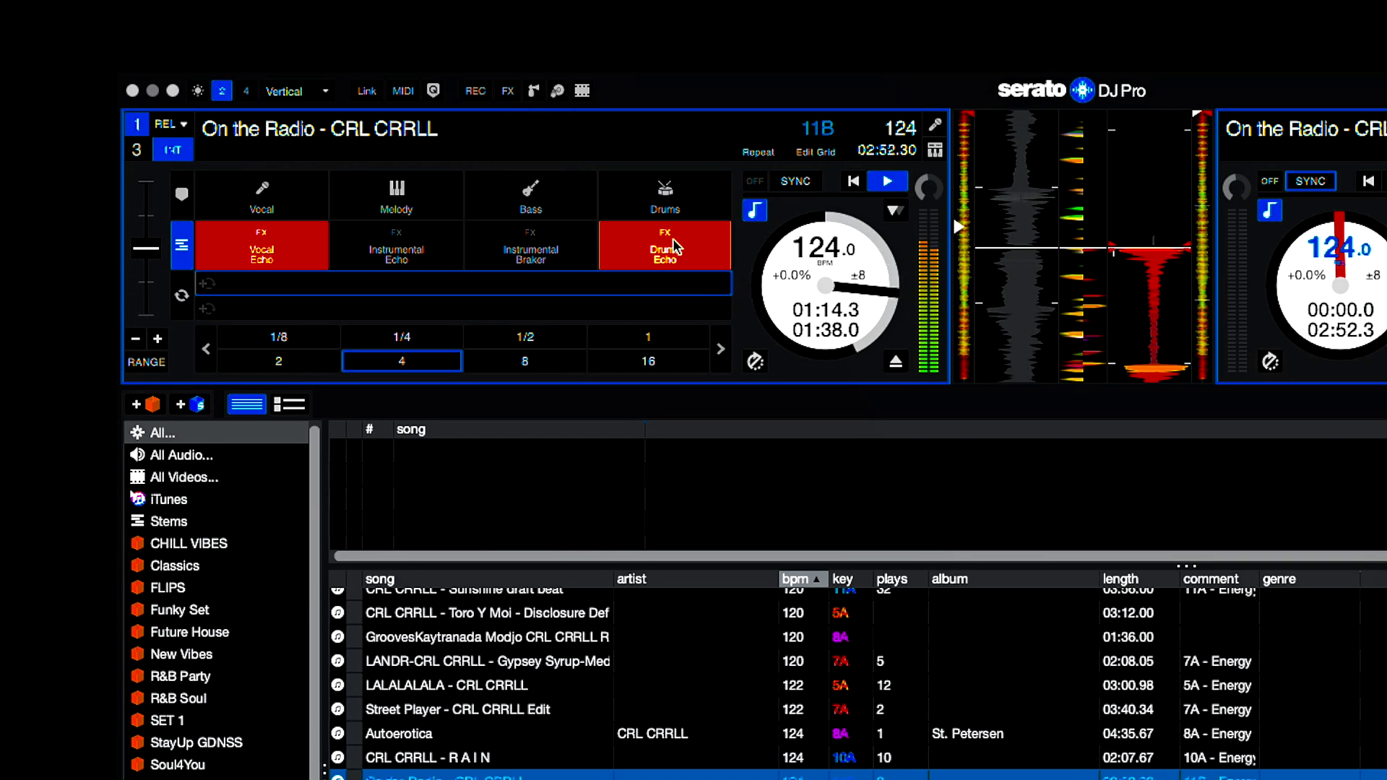
pyautogui.click(675, 209)
pyautogui.click(676, 209)
pyautogui.click(677, 215)
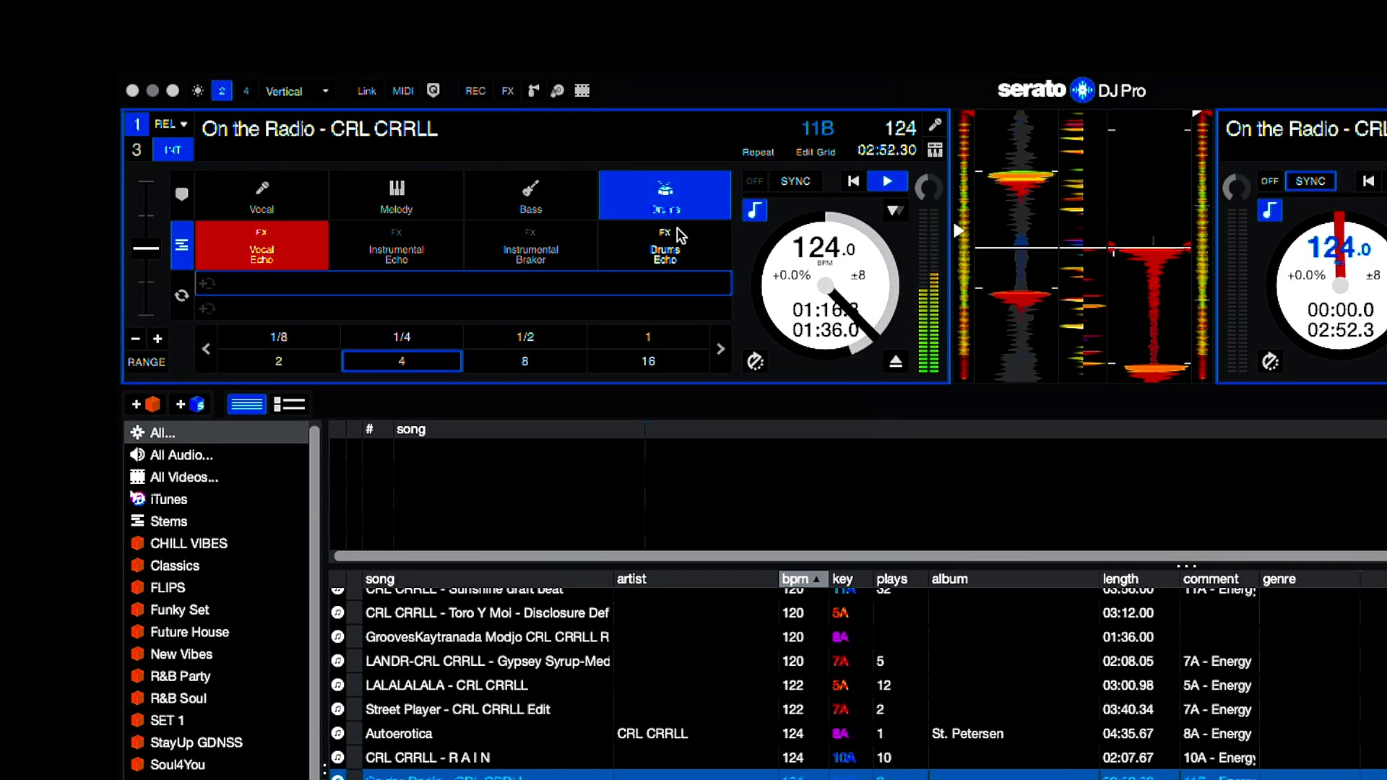
pyautogui.click(679, 245)
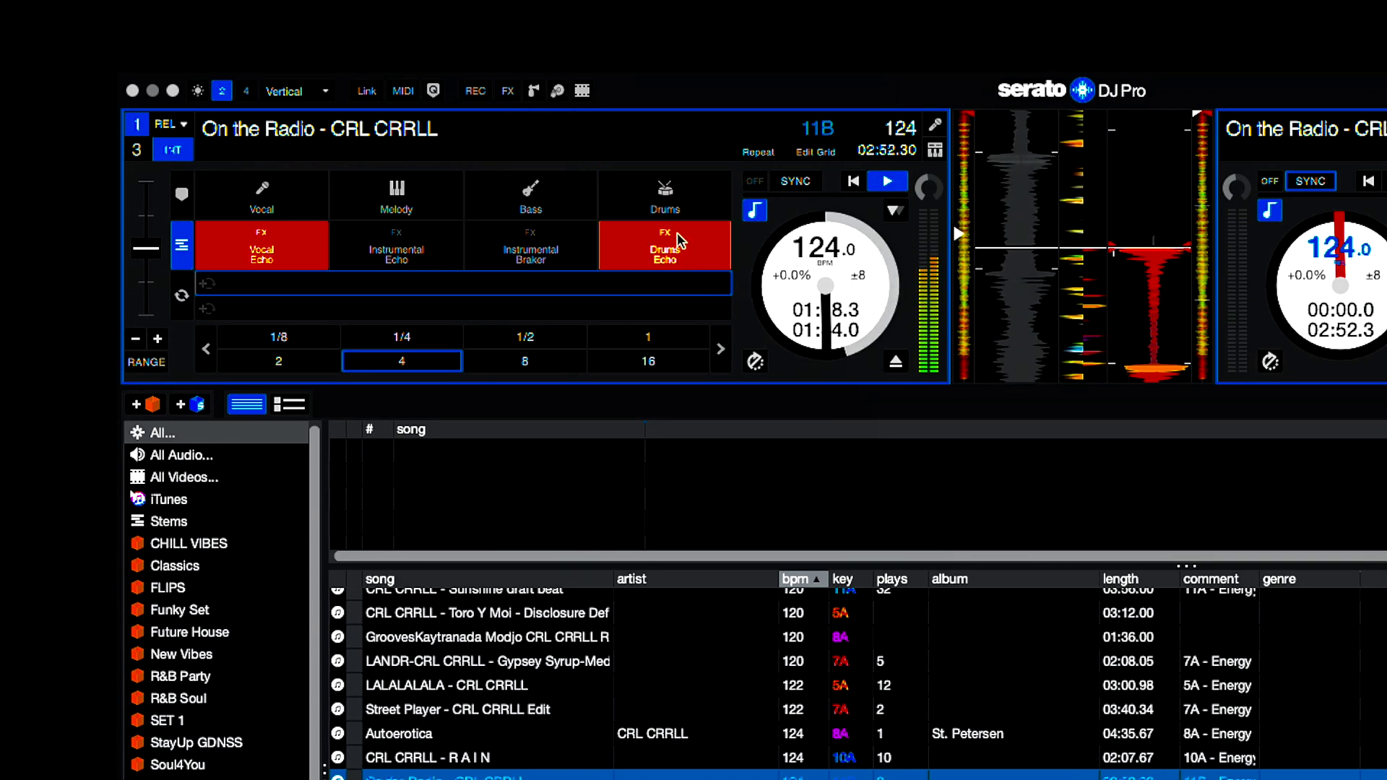
pyautogui.click(690, 205)
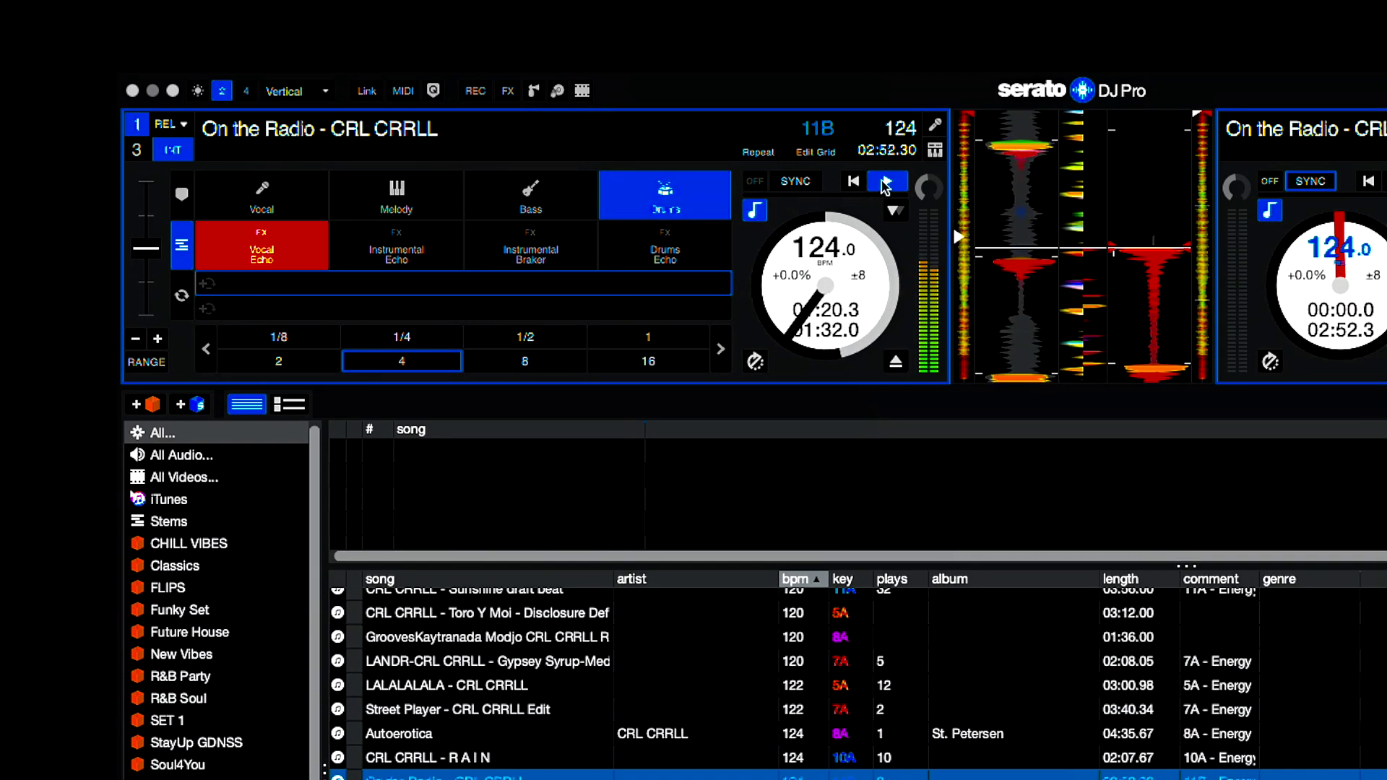
# Step: Apply Instrumental Echo on deck 1, pause playback and restore all four stems
pyautogui.click(418, 215)
pyautogui.click(397, 245)
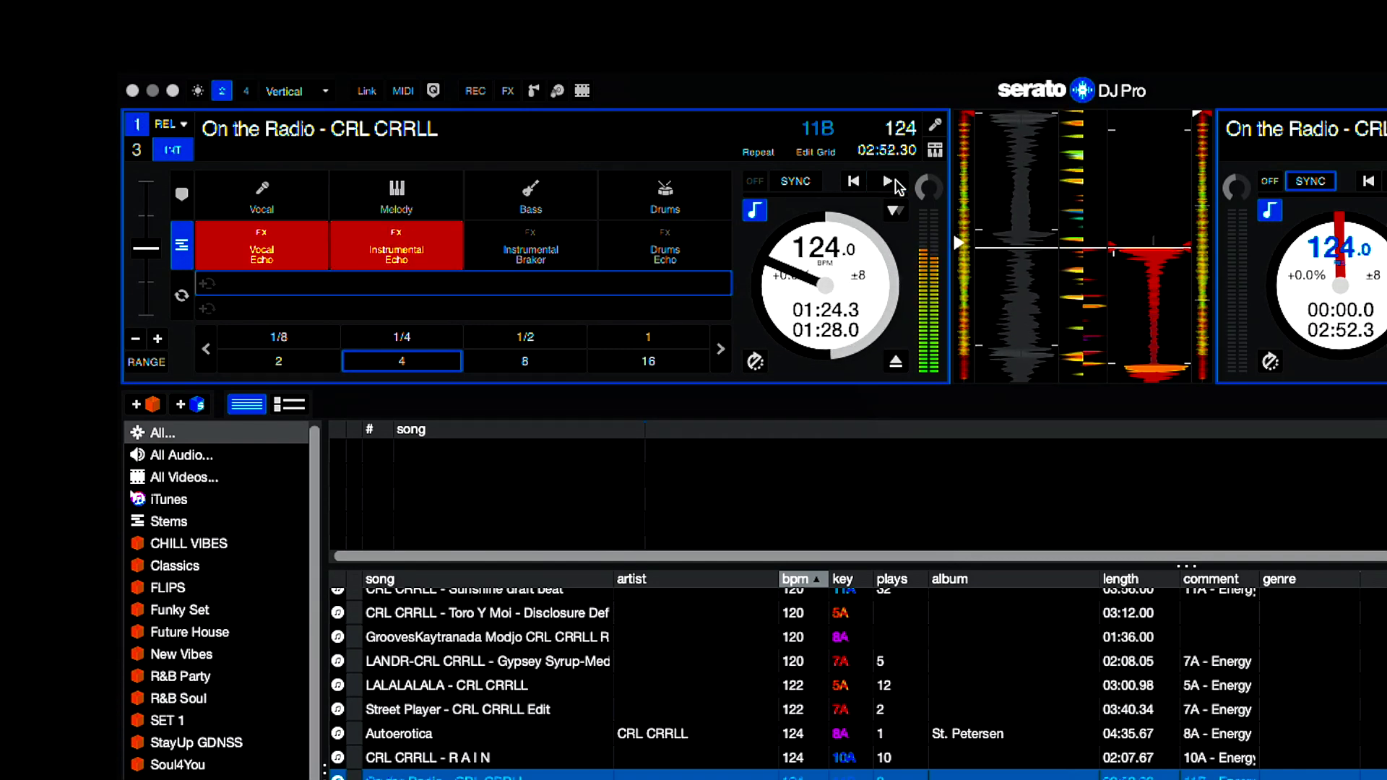
pyautogui.click(262, 197)
pyautogui.click(370, 202)
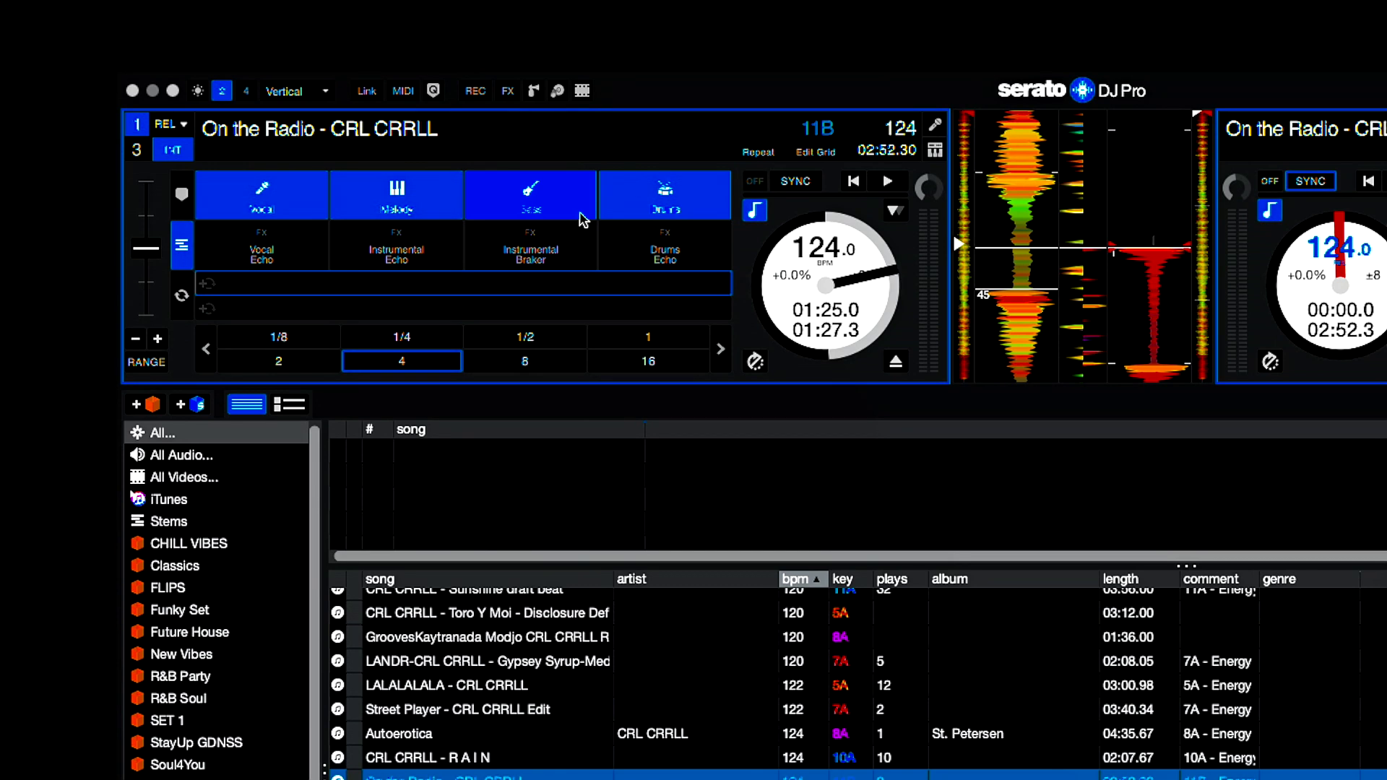
# Step: Toggle deck 1 repeatedly between the acapella and instrumental stem shortcuts, ending on instrumental
pyautogui.click(937, 130)
pyautogui.click(936, 150)
pyautogui.click(936, 129)
pyautogui.click(935, 150)
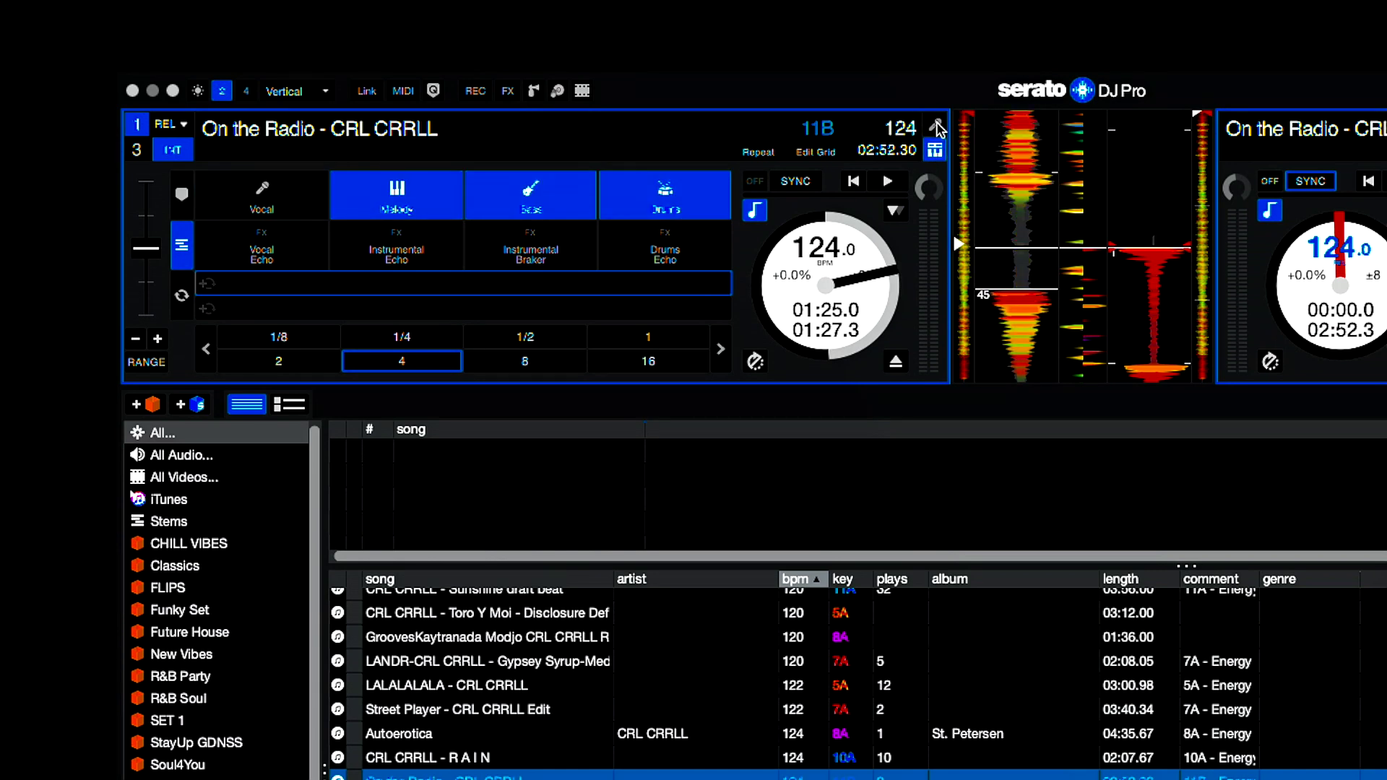
pyautogui.click(936, 150)
pyautogui.click(936, 127)
pyautogui.click(936, 150)
pyautogui.click(936, 127)
pyautogui.click(936, 151)
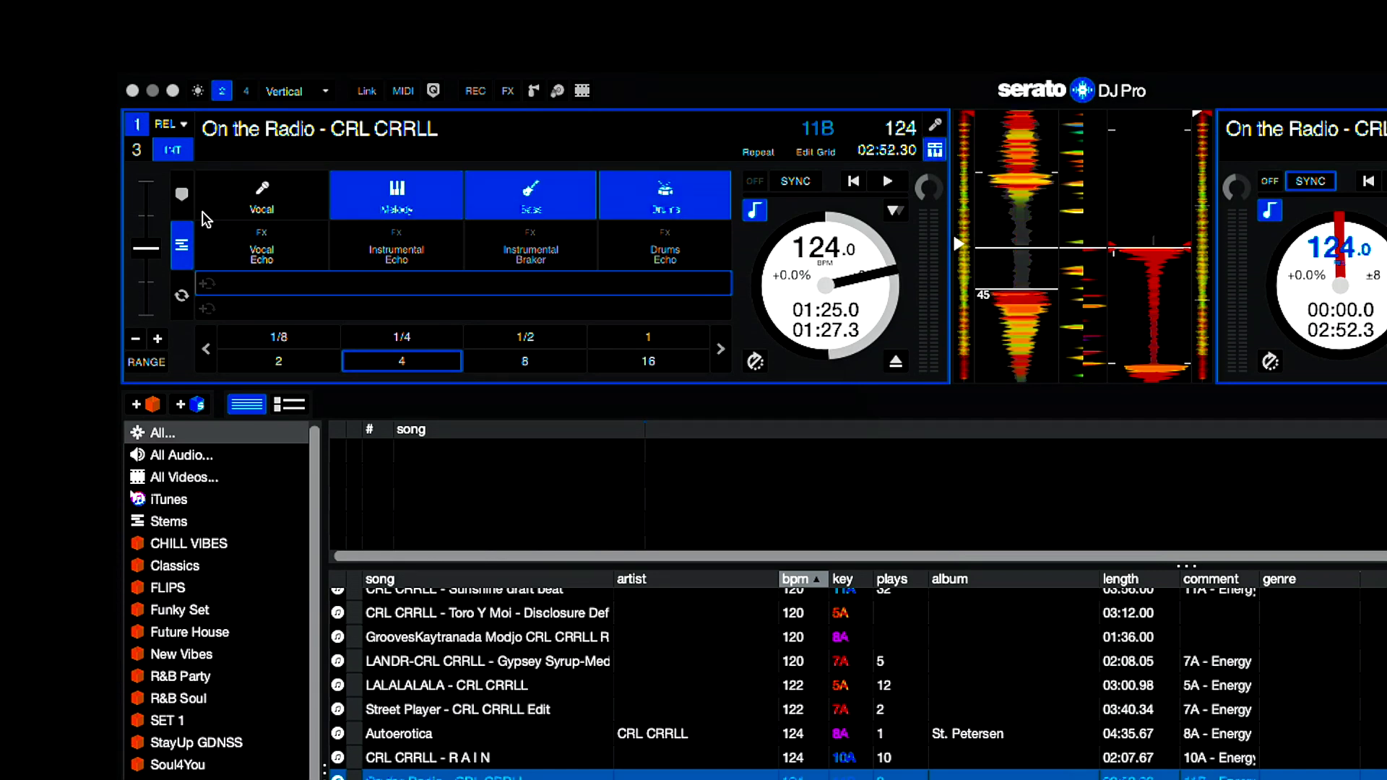
# Step: Switch the deck 1 performance pads from stems to cue points, to saved loops, and back to cue points
pyautogui.click(185, 199)
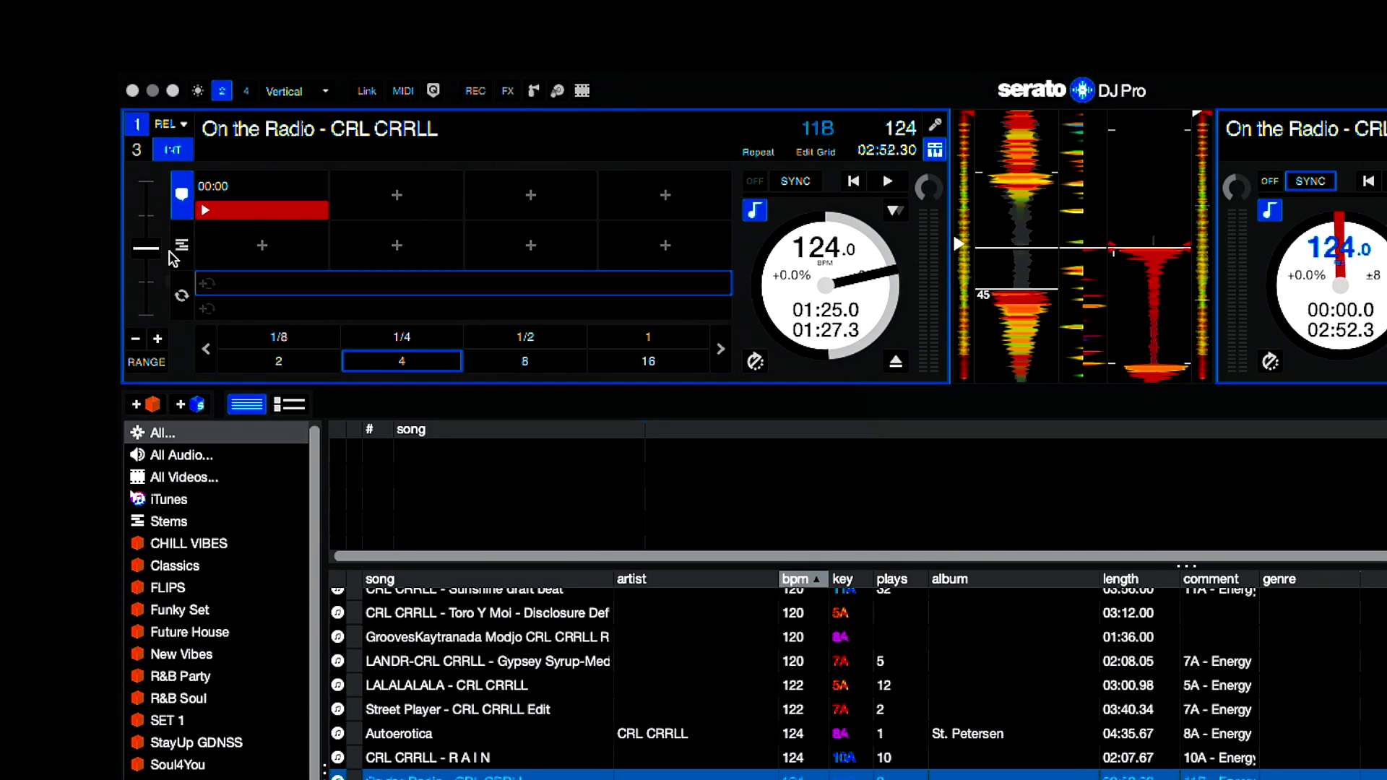
pyautogui.click(181, 295)
pyautogui.click(182, 207)
# Step: Switch deck 1 between acapella and instrumental while its pads are in cue point mode
pyautogui.click(936, 124)
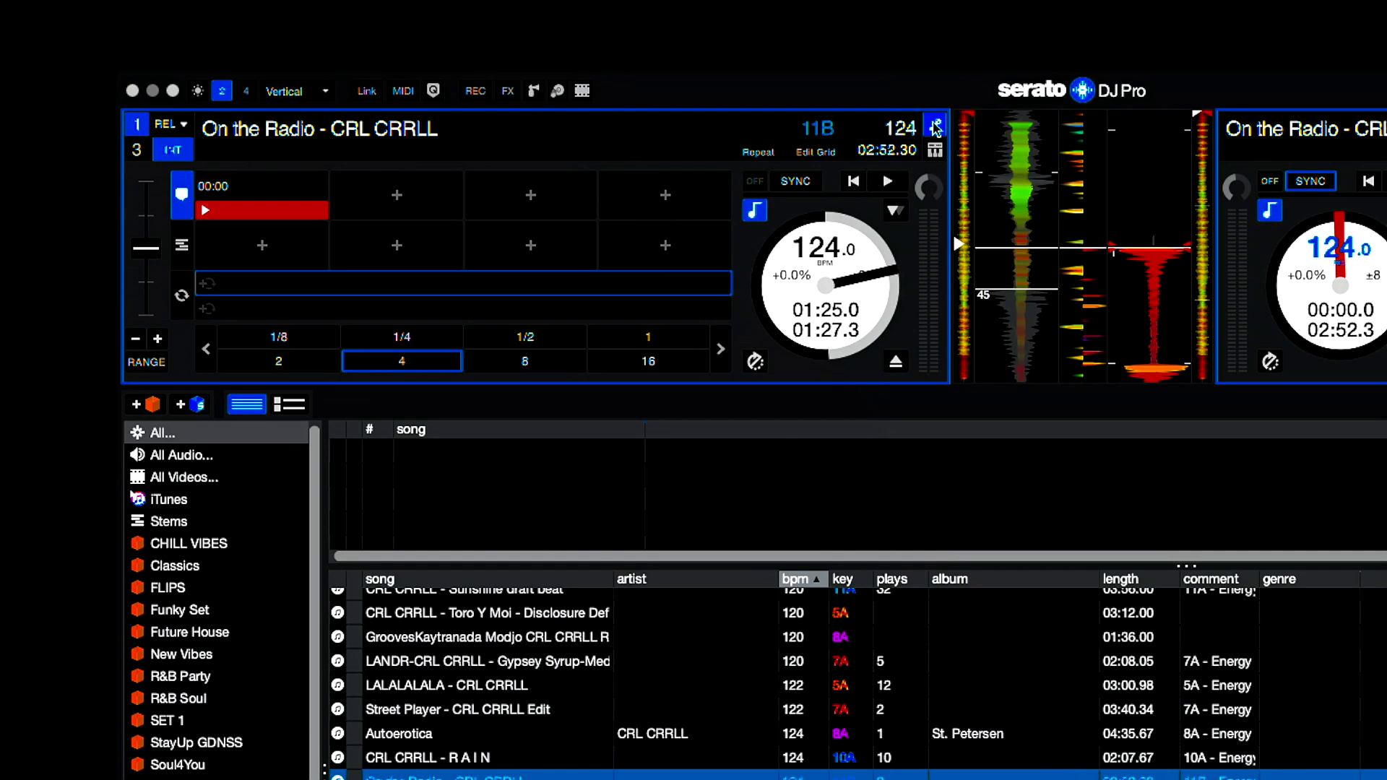
pyautogui.click(937, 151)
pyautogui.click(938, 125)
pyautogui.click(934, 130)
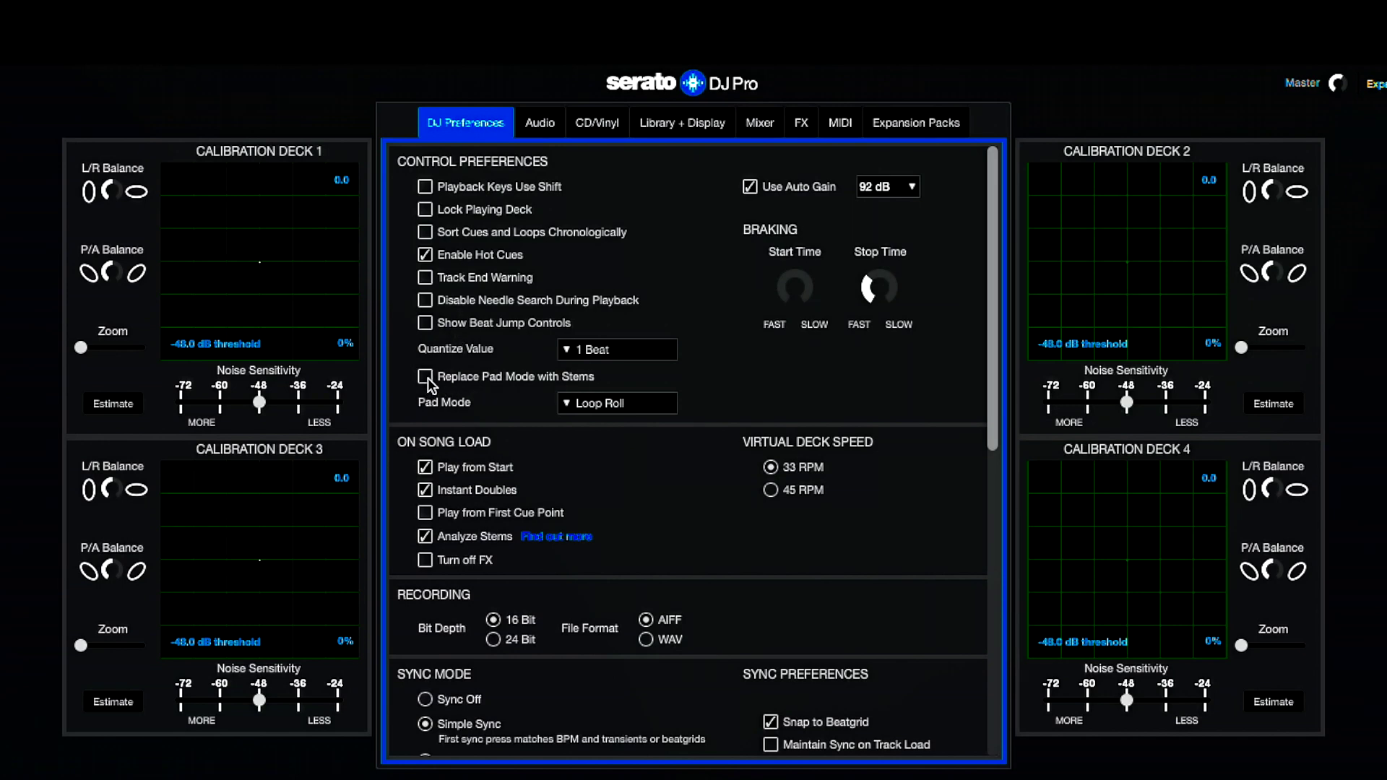
# Step: Enable replacing a pad mode with stems in the DJ preferences and view the replaceable modes, keeping Loop Roll
pyautogui.click(613, 406)
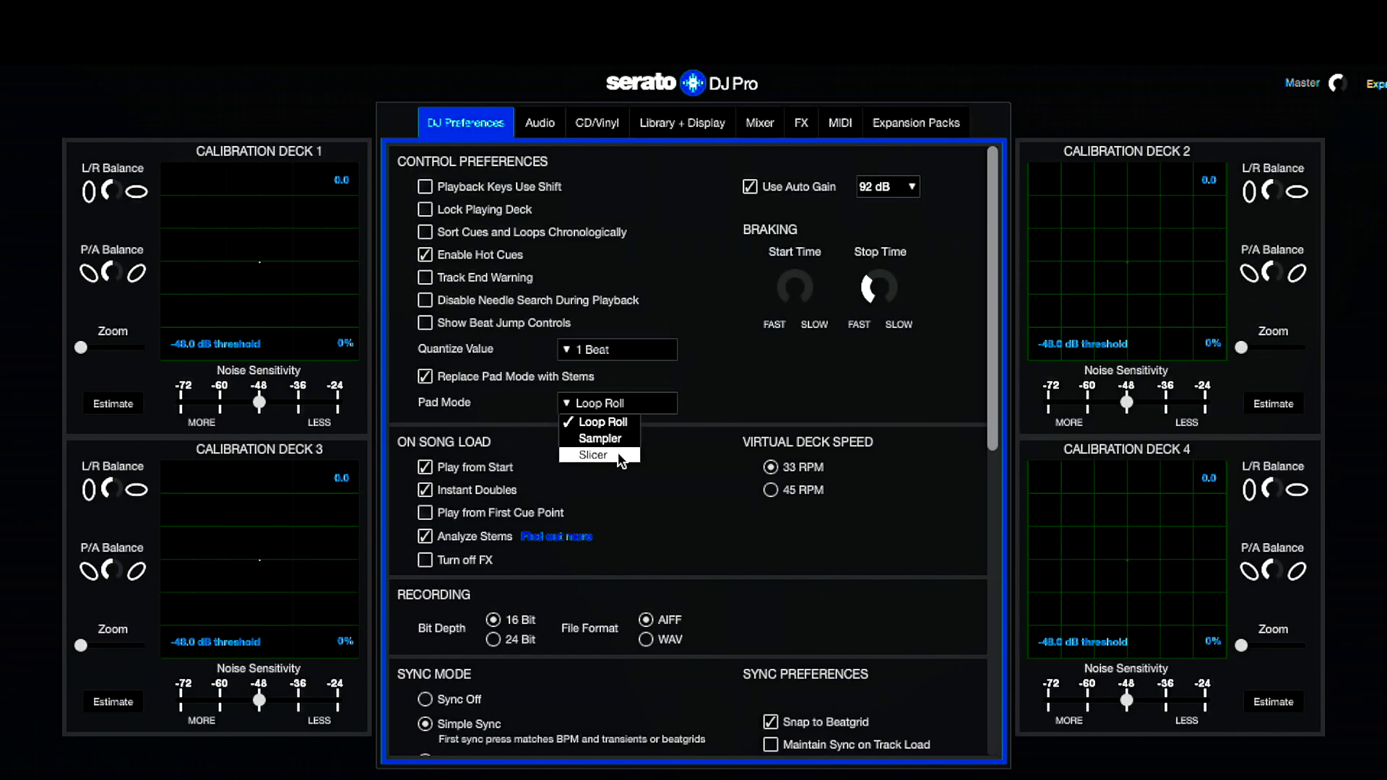
pyautogui.click(725, 371)
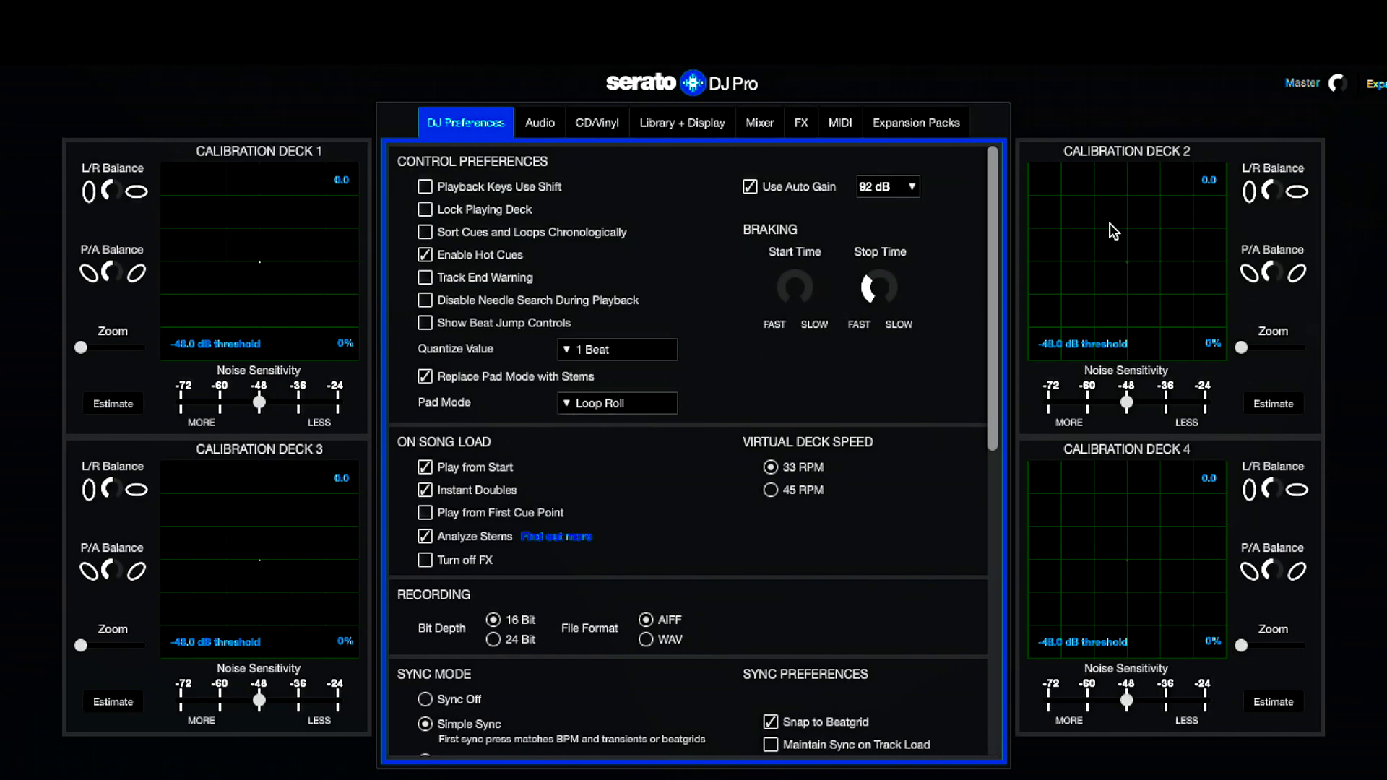